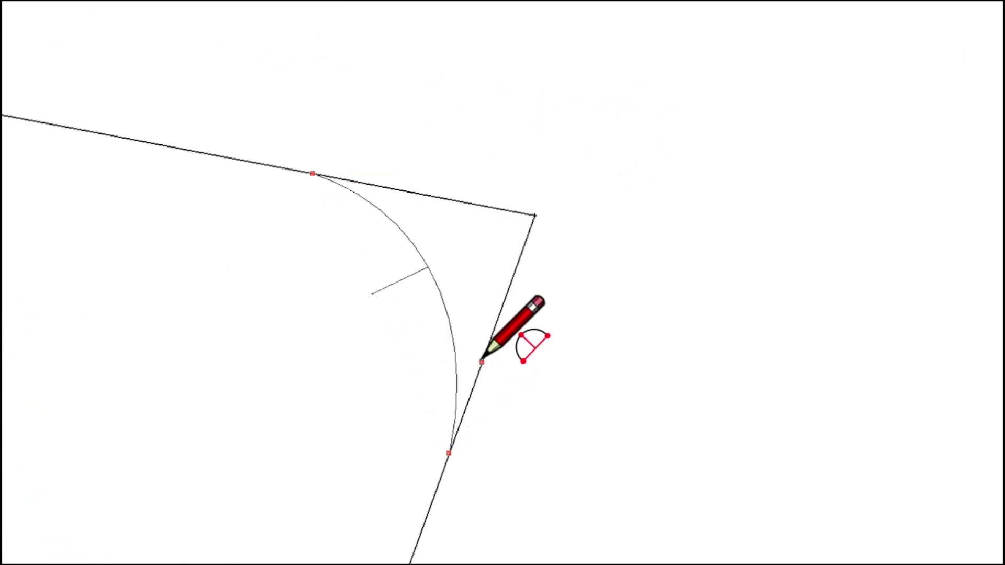
- Finish the two-point arc across the corner and erase the leftover corner edges outside it
{"action": "left_click", "coordinate": [481, 361]}
{"action": "key", "text": "e"}
{"action": "left_click_drag", "start_coordinate": [504, 175], "coordinate": [529, 235]}
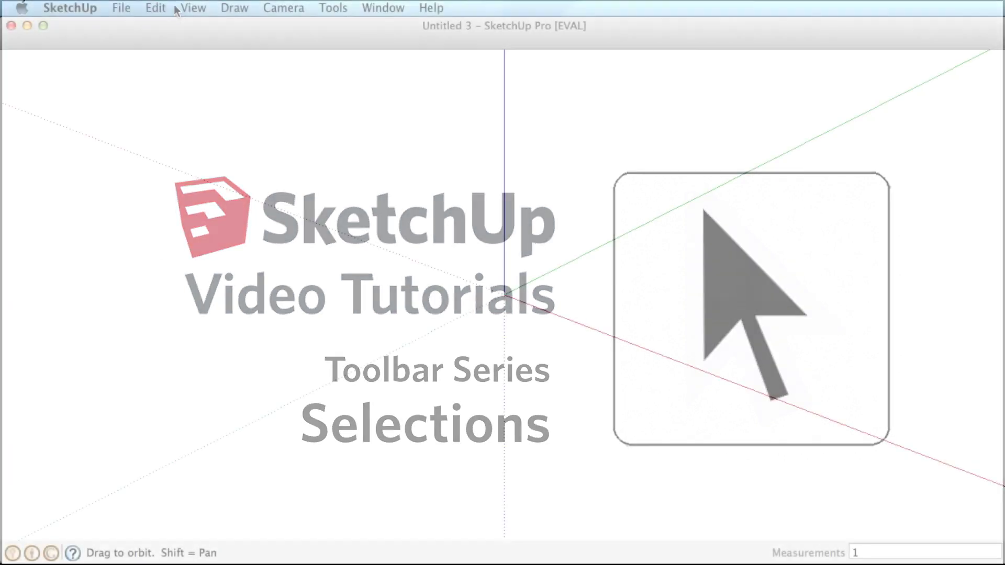
{"action": "left_click", "coordinate": [191, 8]}
{"action": "mouse_move", "coordinate": [235, 26]}
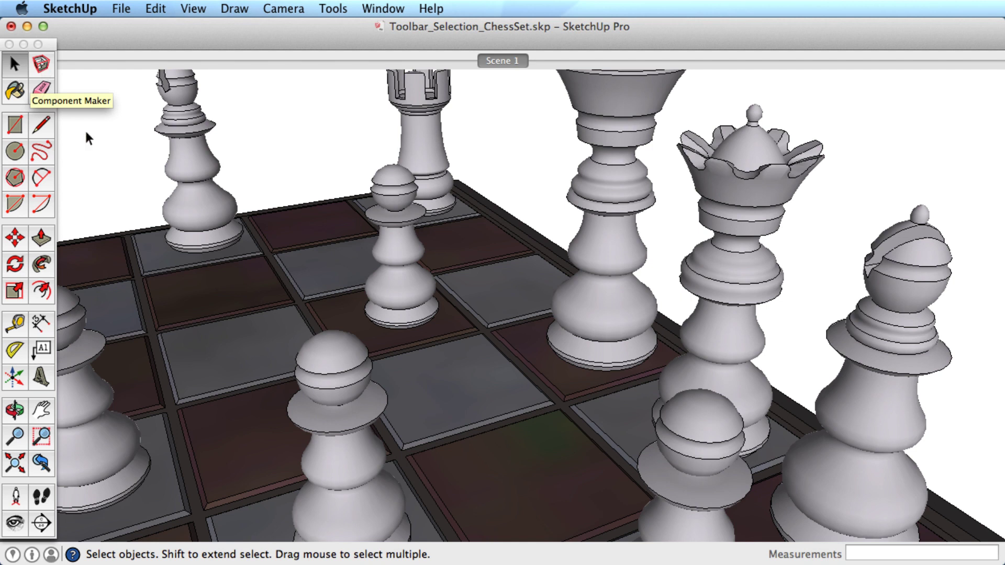
- Select single board entities one at a time: a dark square, the light square beside it, and an edge of the dark square
{"action": "left_click", "coordinate": [287, 273]}
{"action": "left_click", "coordinate": [260, 307]}
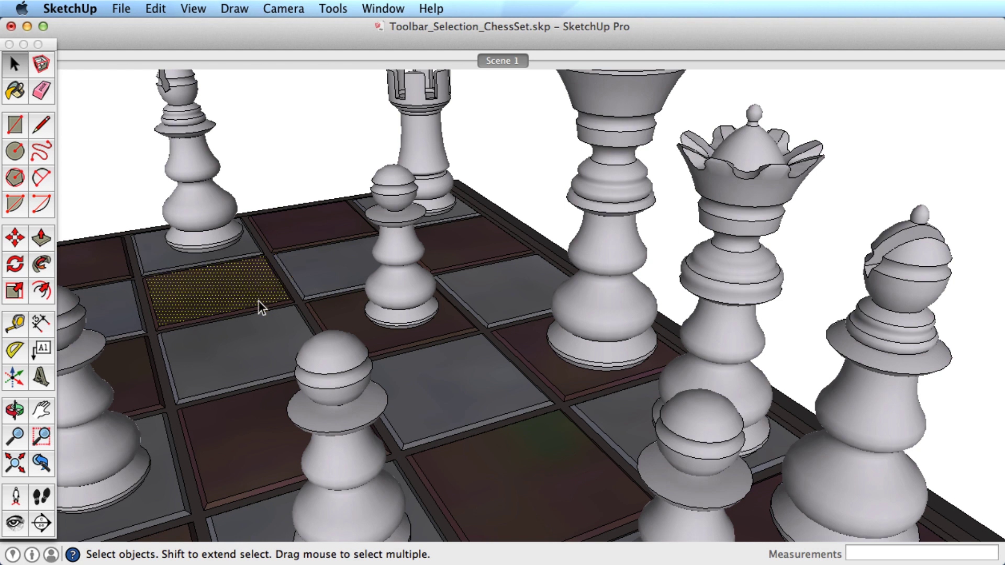
{"action": "left_click", "coordinate": [257, 358]}
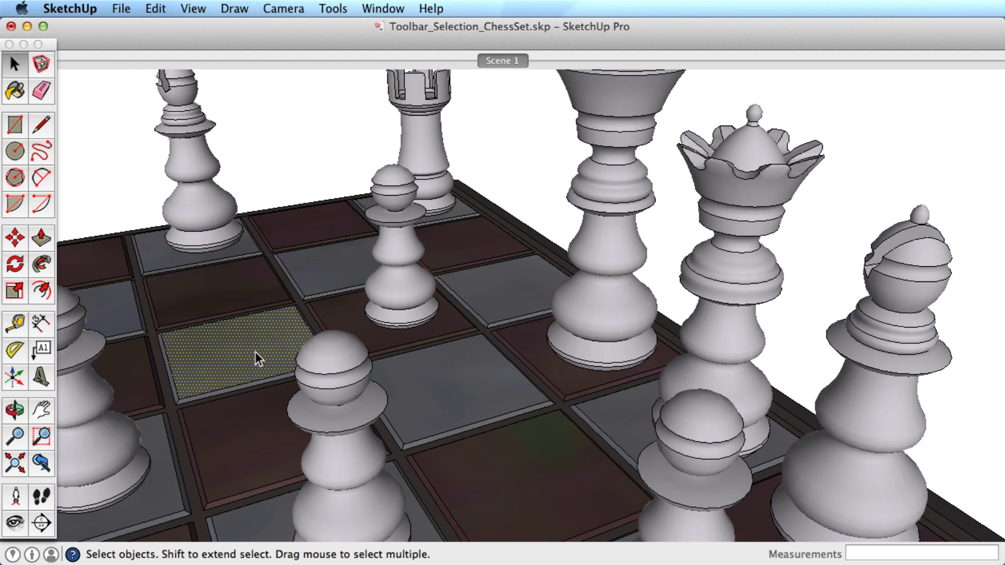
{"action": "left_click", "coordinate": [281, 288]}
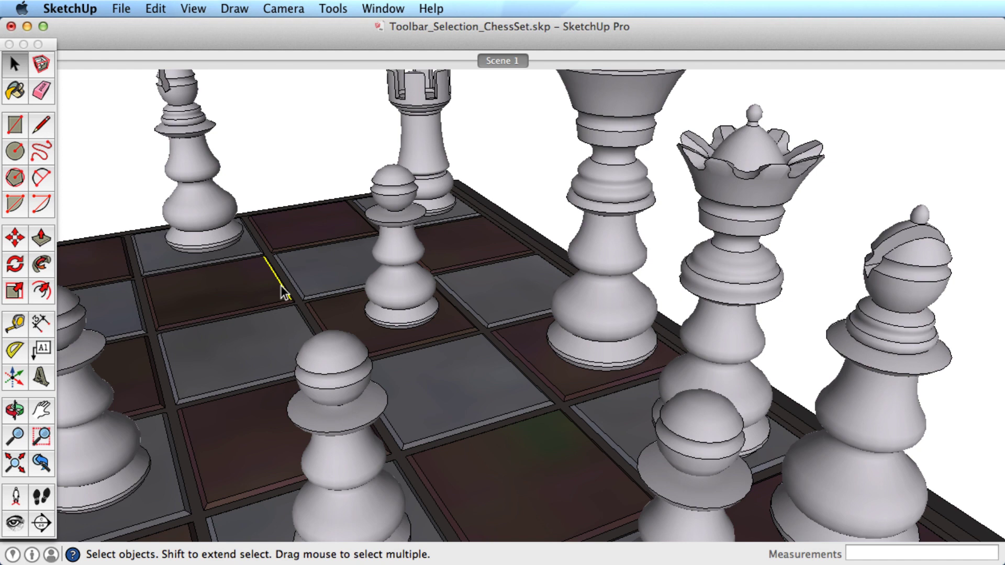
{"action": "left_click", "coordinate": [255, 291]}
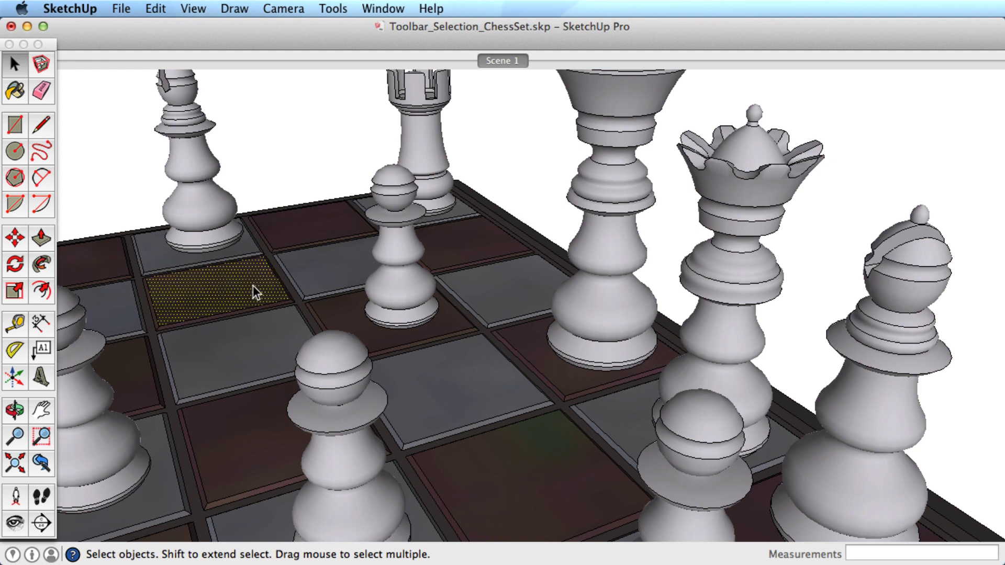
- Select whole chess pieces one at a time: the middle pawn, the tall piece behind it, and the front pawn
{"action": "left_click", "coordinate": [412, 289]}
{"action": "left_click", "coordinate": [608, 307]}
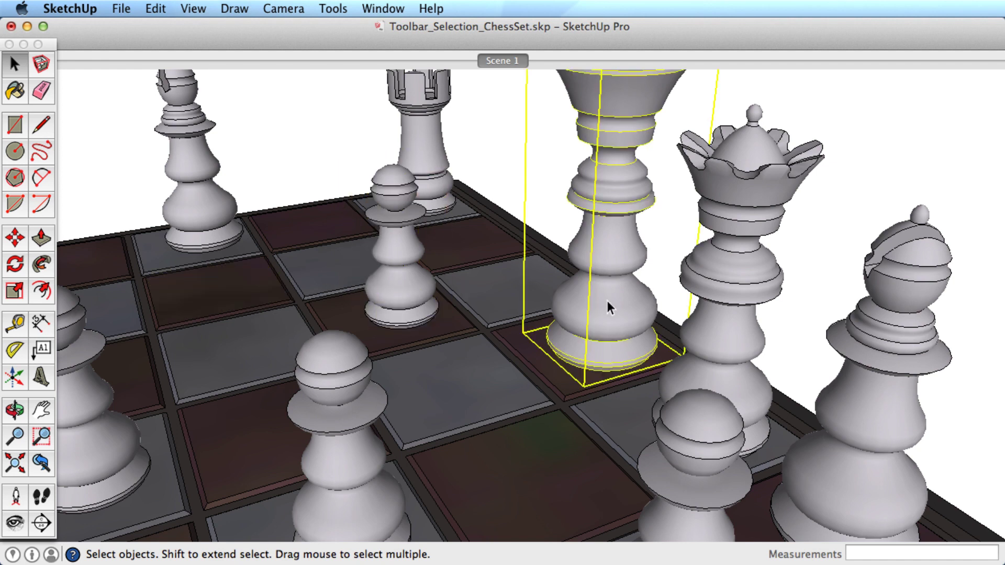
{"action": "left_click", "coordinate": [333, 461]}
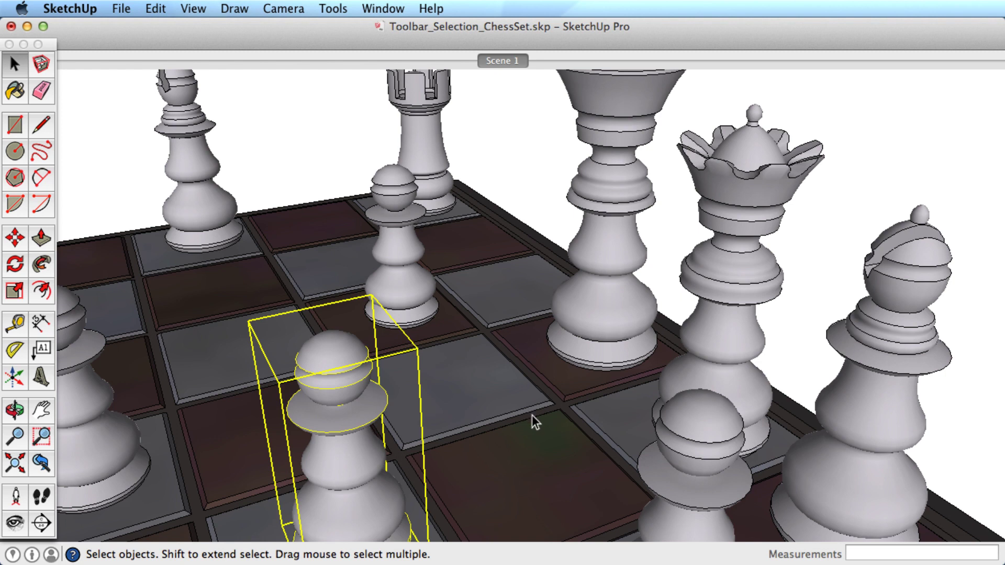
- Select the light square beside the front pawn, extending the selection to its bounding edges and all connected geometry
{"action": "left_click", "coordinate": [480, 386]}
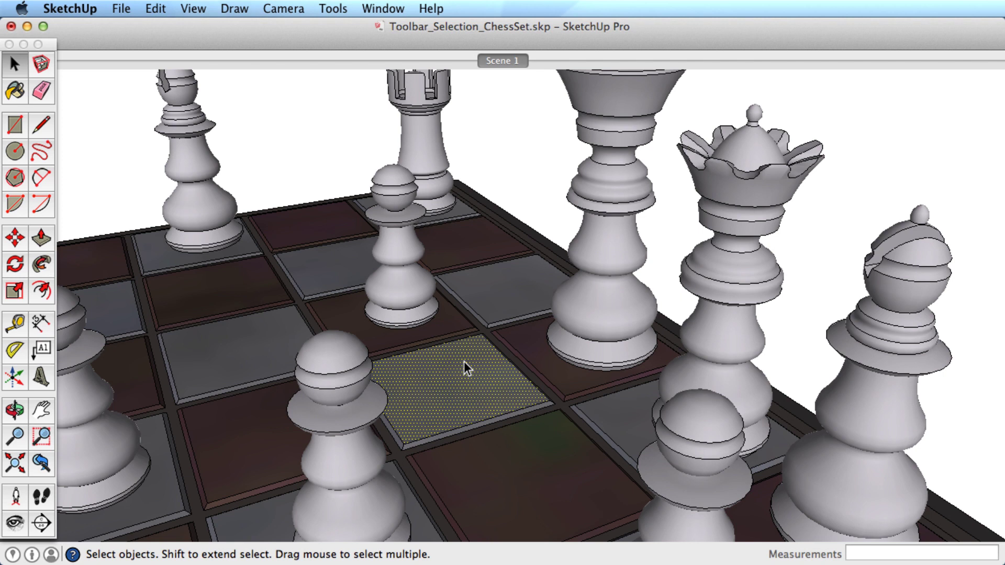
{"action": "double_click", "coordinate": [463, 361]}
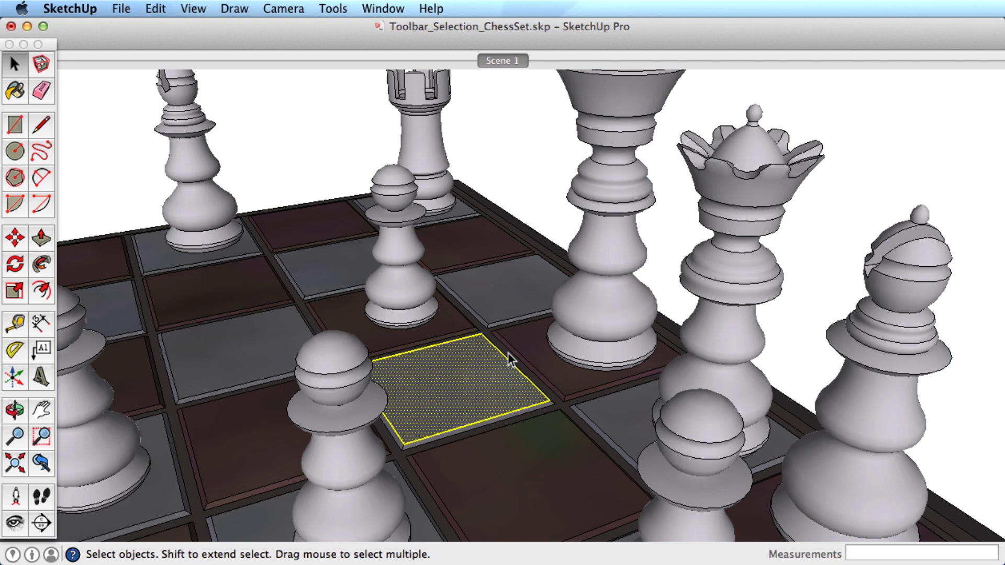
{"action": "triple_click", "coordinate": [456, 371]}
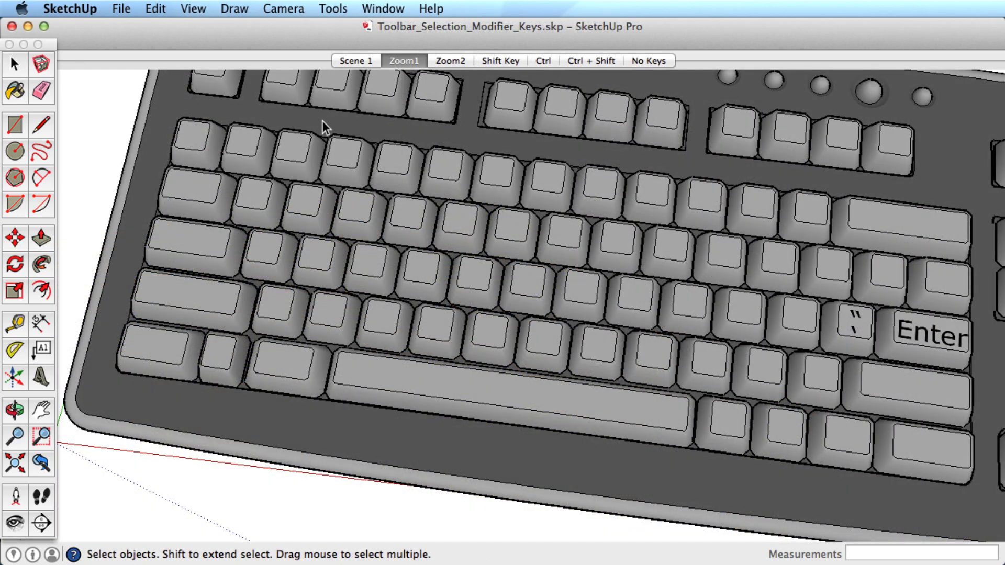
- Try window selections around two blocks of fully enclosed keyboard keys, and clear the selection
{"action": "left_click_drag", "start_coordinate": [323, 119], "coordinate": [731, 404]}
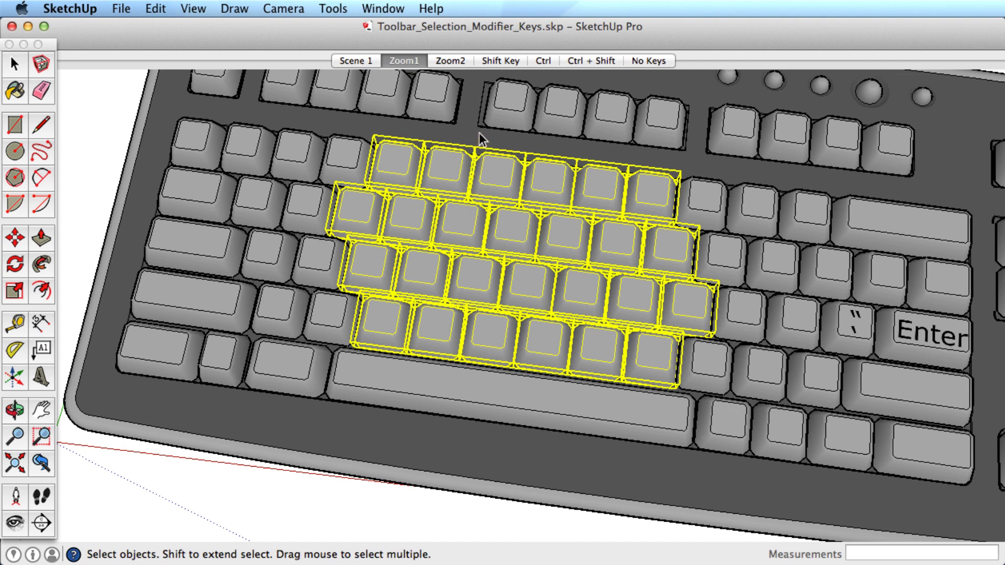
{"action": "left_click_drag", "start_coordinate": [478, 133], "coordinate": [859, 435]}
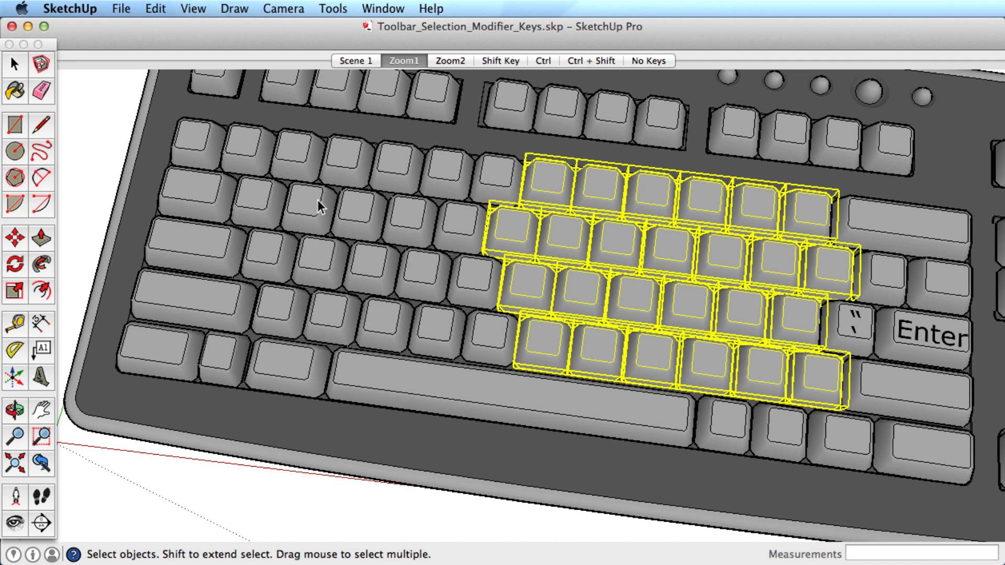
{"action": "left_click", "coordinate": [84, 156]}
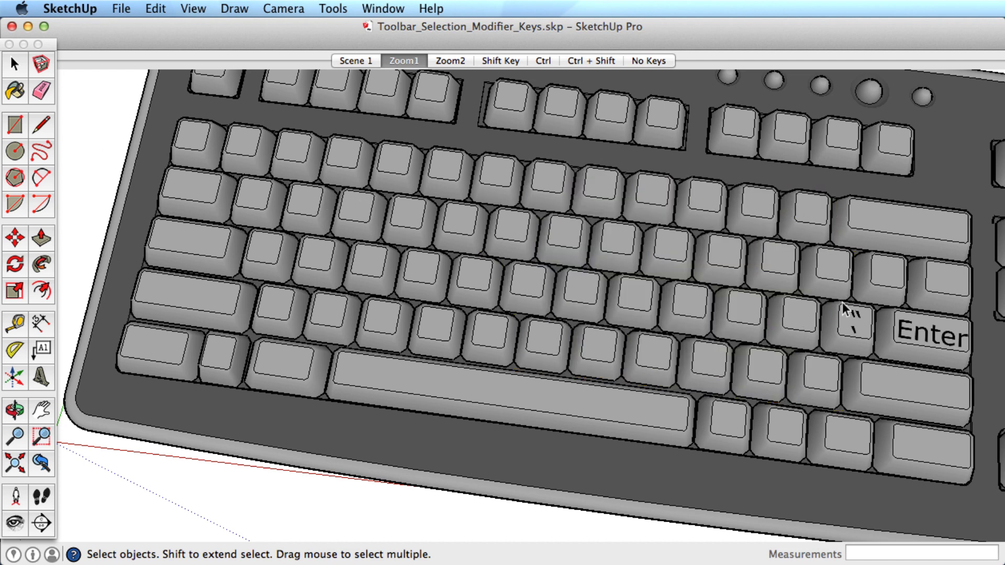
- Make three right-to-left crossing selections over the keyboard to pick up every key and body part they touch
{"action": "left_click_drag", "start_coordinate": [829, 338], "coordinate": [357, 228]}
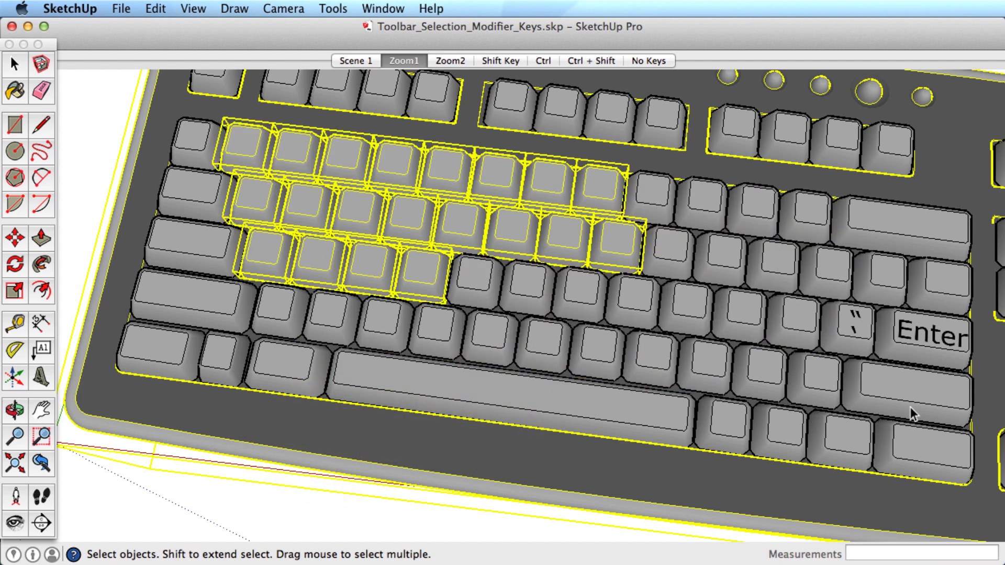
{"action": "left_click_drag", "start_coordinate": [665, 322], "coordinate": [501, 272]}
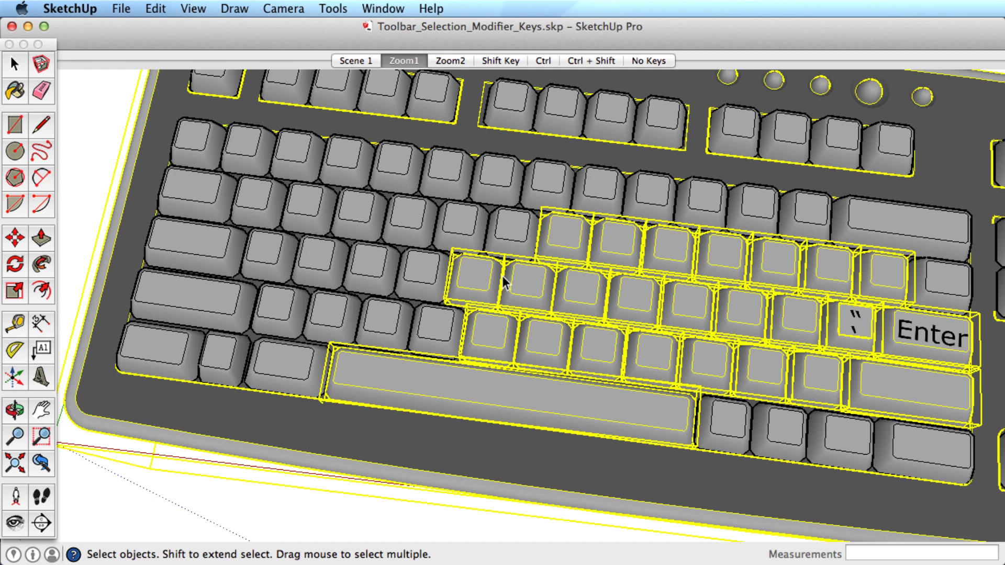
{"action": "left_click_drag", "start_coordinate": [677, 335], "coordinate": [344, 269]}
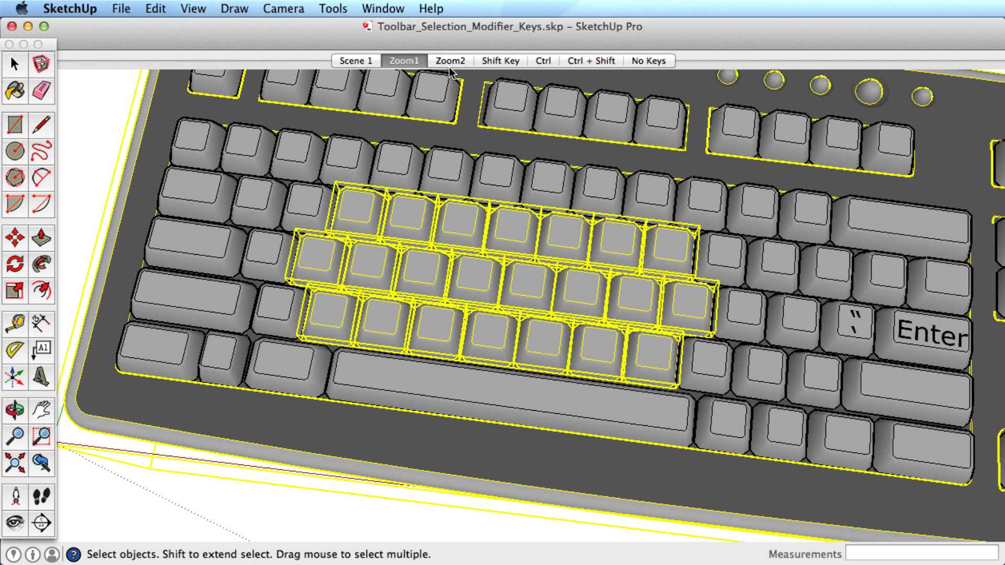
- Make left-to-right window selections over the keyboard, ending with a block of fully enclosed keys across the middle rows
{"action": "left_click_drag", "start_coordinate": [258, 142], "coordinate": [643, 333]}
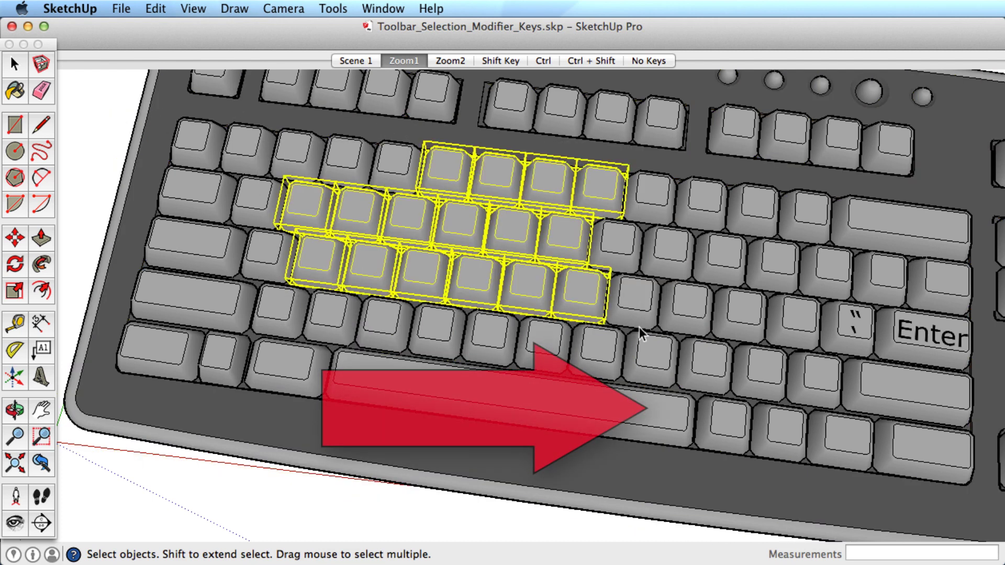
{"action": "left_click_drag", "start_coordinate": [381, 221], "coordinate": [760, 374]}
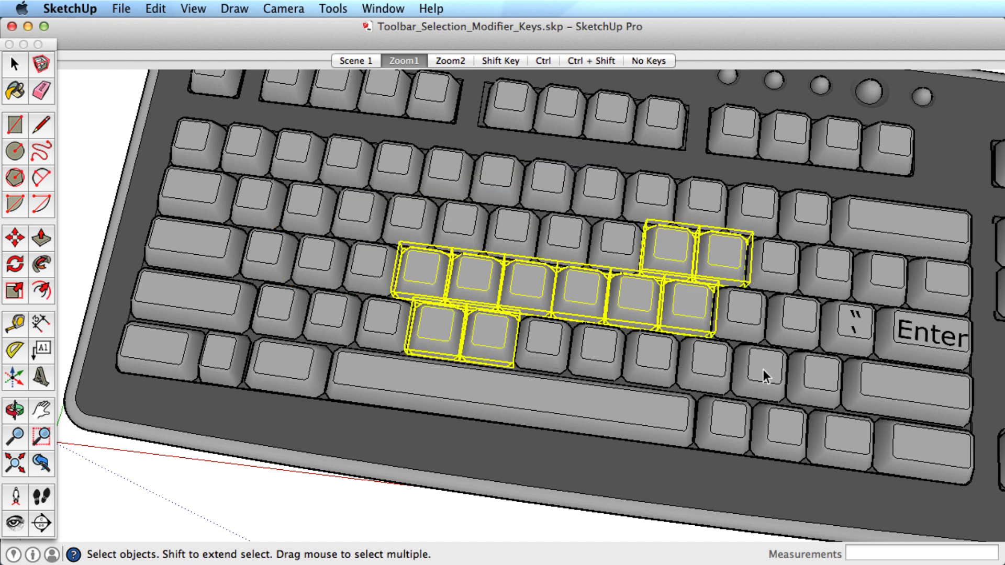
{"action": "left_click_drag", "start_coordinate": [241, 245], "coordinate": [731, 455]}
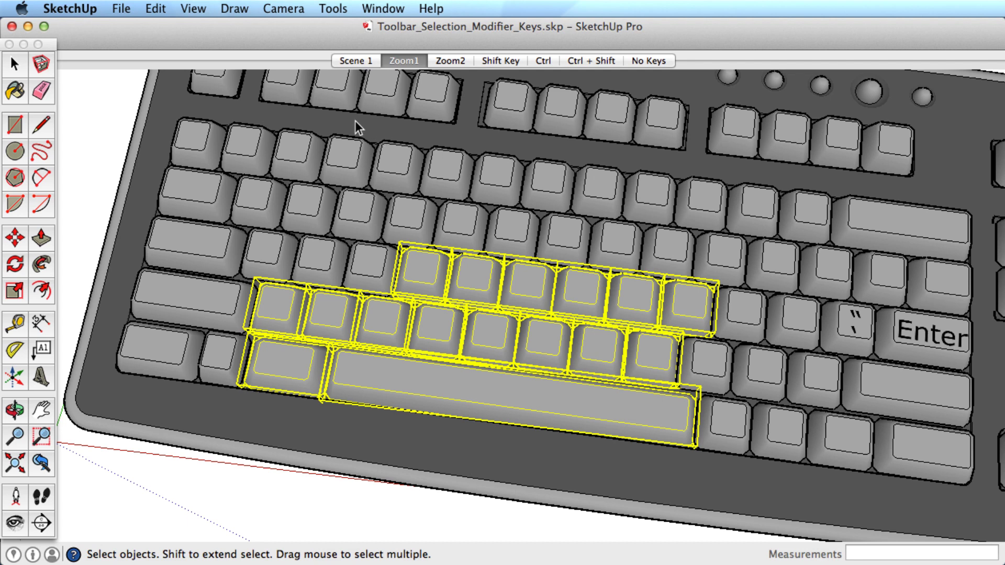
{"action": "left_click_drag", "start_coordinate": [354, 120], "coordinate": [794, 464]}
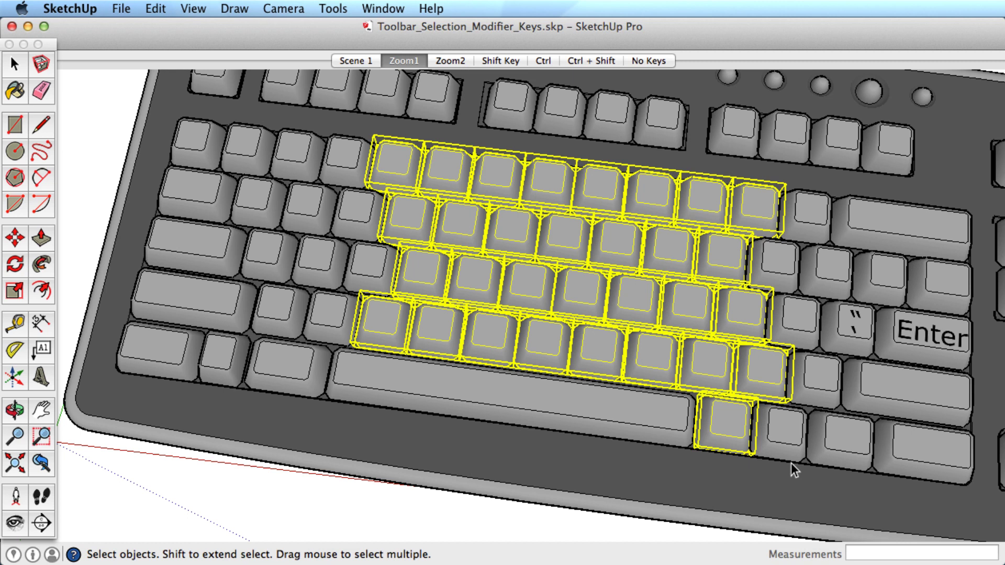
- Show the Shift Key scene and toggle five selected keys in the two upper rows of the block out of the selection
{"action": "left_click", "coordinate": [499, 60]}
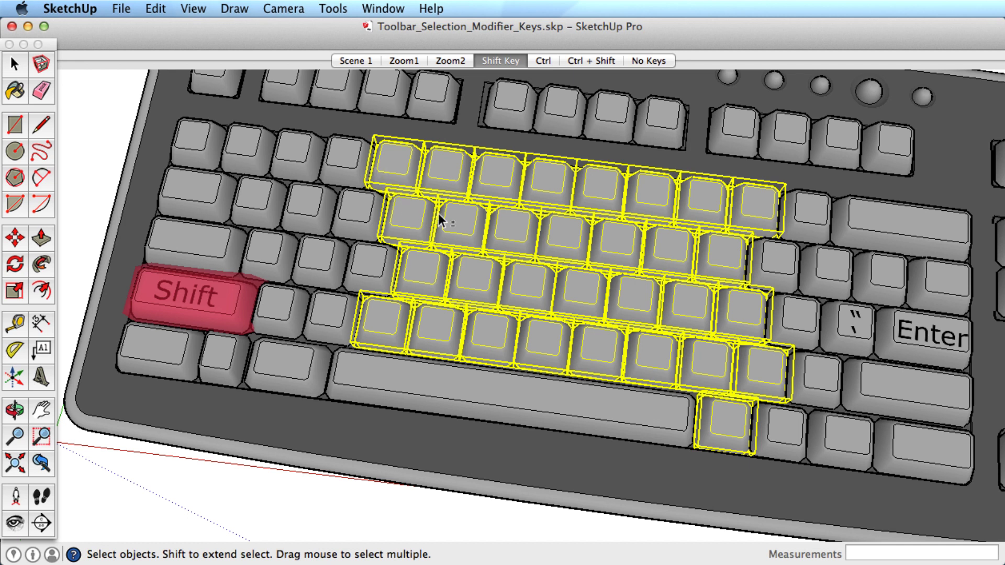
{"action": "left_click", "coordinate": [465, 210], "text": "shift"}
{"action": "left_click", "coordinate": [513, 183], "text": "shift"}
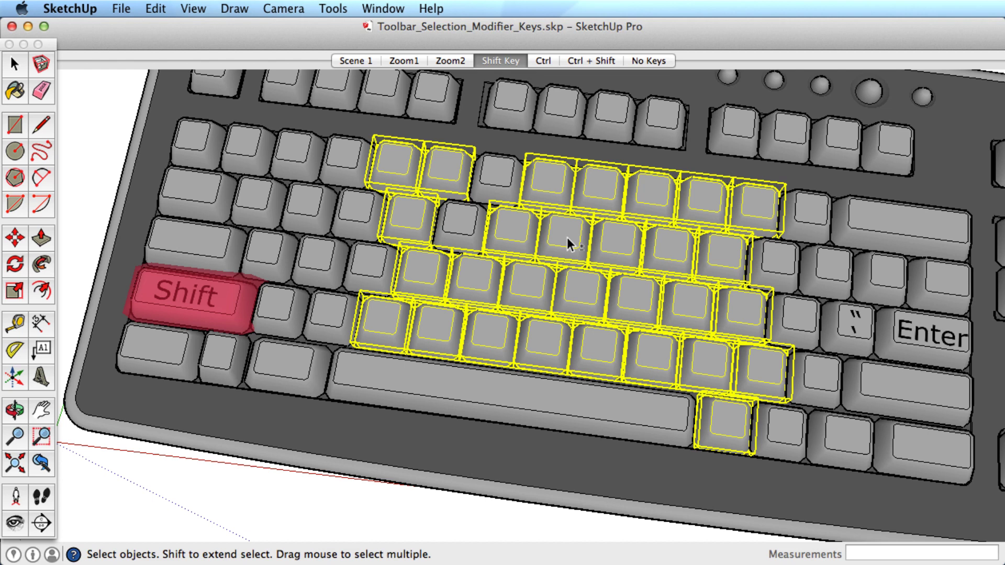
{"action": "left_click", "coordinate": [566, 237], "text": "shift"}
{"action": "left_click", "coordinate": [512, 230], "text": "shift"}
{"action": "left_click", "coordinate": [539, 190], "text": "shift"}
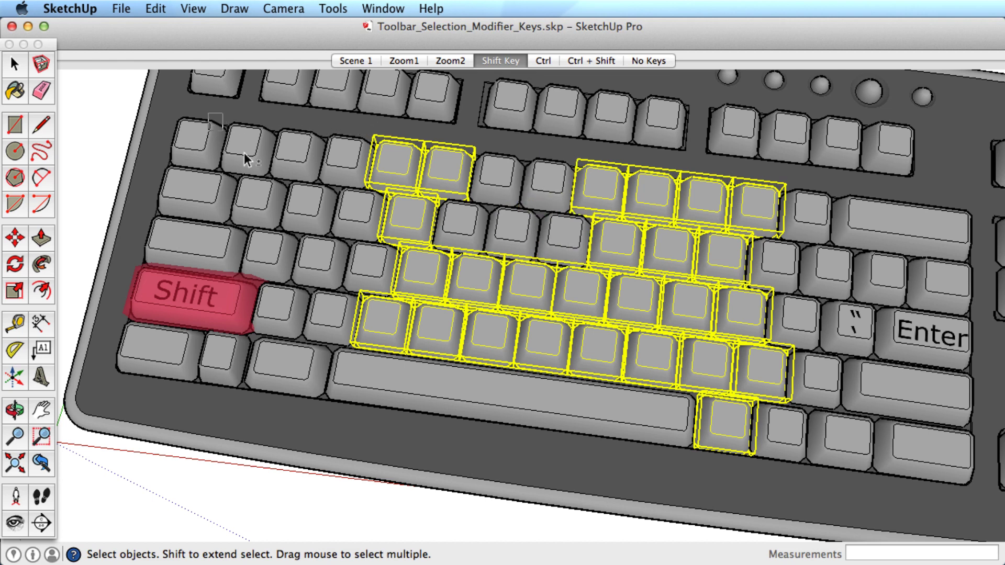
- Toggle four keys near the left end of the two upper rows into the selection and two selected neighbouring keys out
{"action": "left_click_drag", "start_coordinate": [244, 153], "coordinate": [344, 262], "text": "shift"}
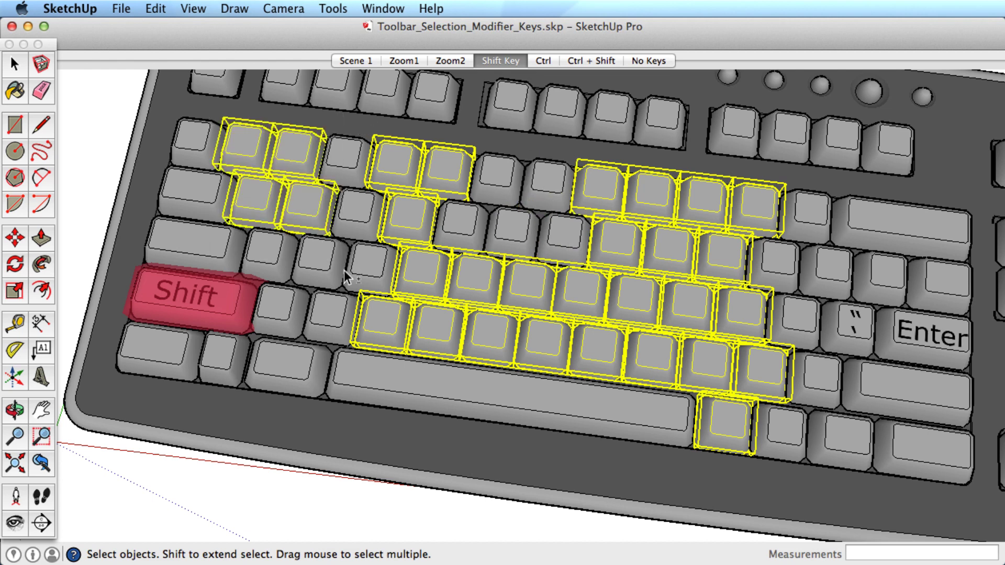
{"action": "left_click", "coordinate": [408, 217], "text": "shift"}
{"action": "left_click", "coordinate": [444, 171], "text": "shift"}
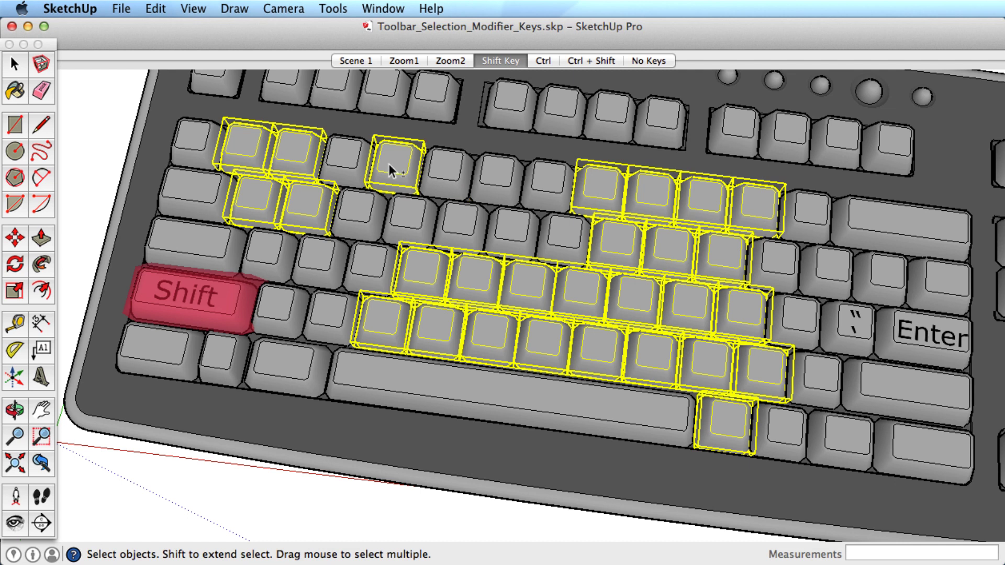
- Show the Ctrl scene and add the unselected keys in the left part of the two upper rows to the selection
{"action": "left_click", "coordinate": [543, 60]}
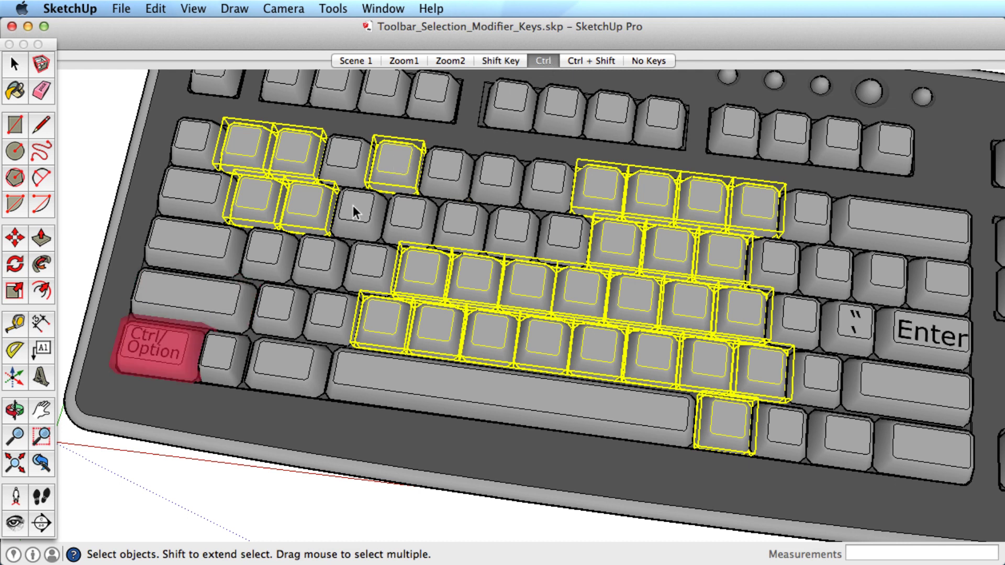
{"action": "left_click", "coordinate": [371, 215], "text": "alt"}
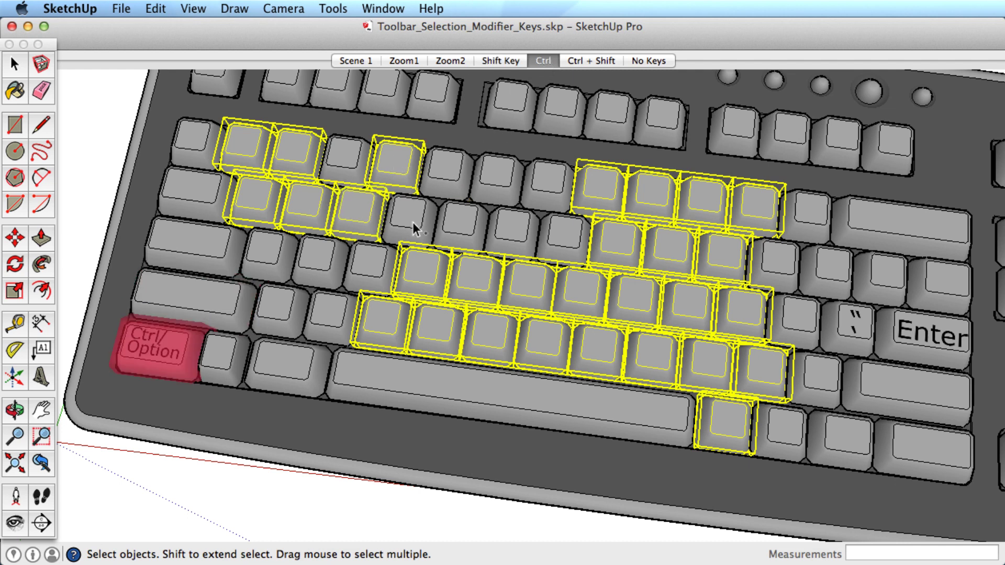
{"action": "left_click", "coordinate": [412, 222], "text": "alt"}
{"action": "left_click", "coordinate": [446, 217], "text": "alt"}
{"action": "left_click", "coordinate": [424, 184], "text": "alt"}
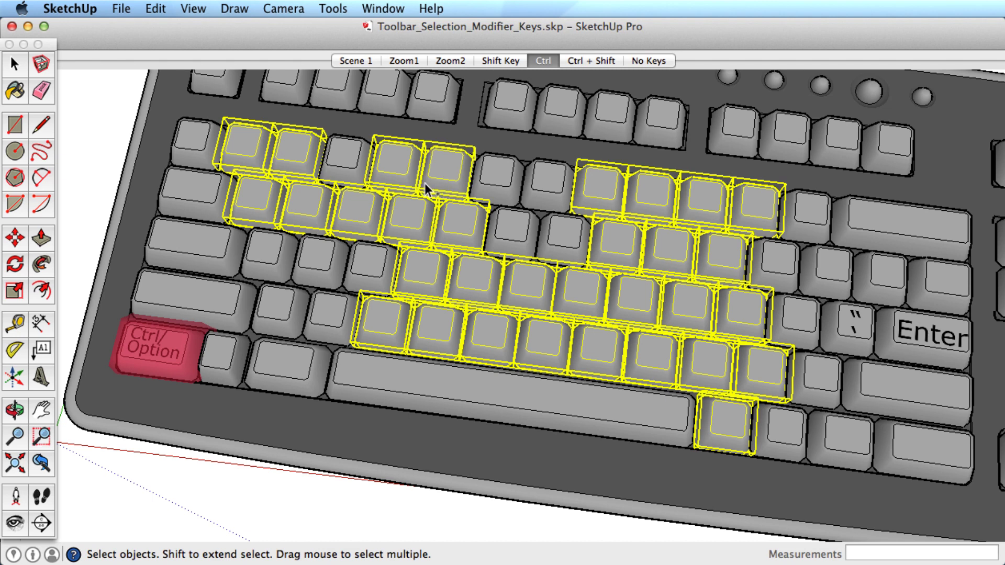
- Show the Ctrl + Shift scene and subtract keys in the left part of the two upper rows from the selection
{"action": "left_click", "coordinate": [586, 59]}
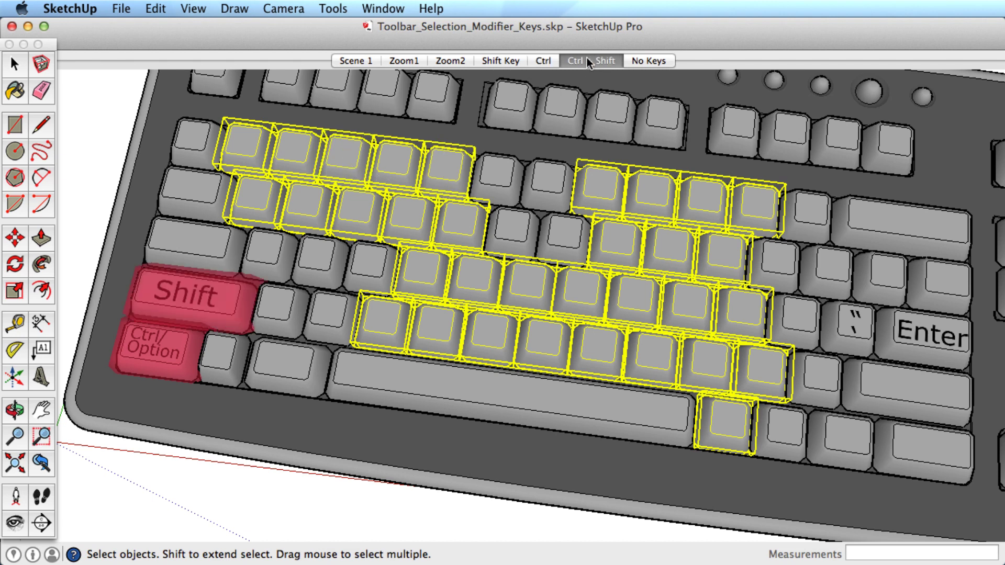
{"action": "left_click", "coordinate": [359, 204], "text": "alt+shift"}
{"action": "left_click", "coordinate": [405, 217], "text": "alt+shift"}
{"action": "left_click", "coordinate": [465, 221], "text": "alt+shift"}
{"action": "left_click", "coordinate": [454, 181], "text": "alt+shift"}
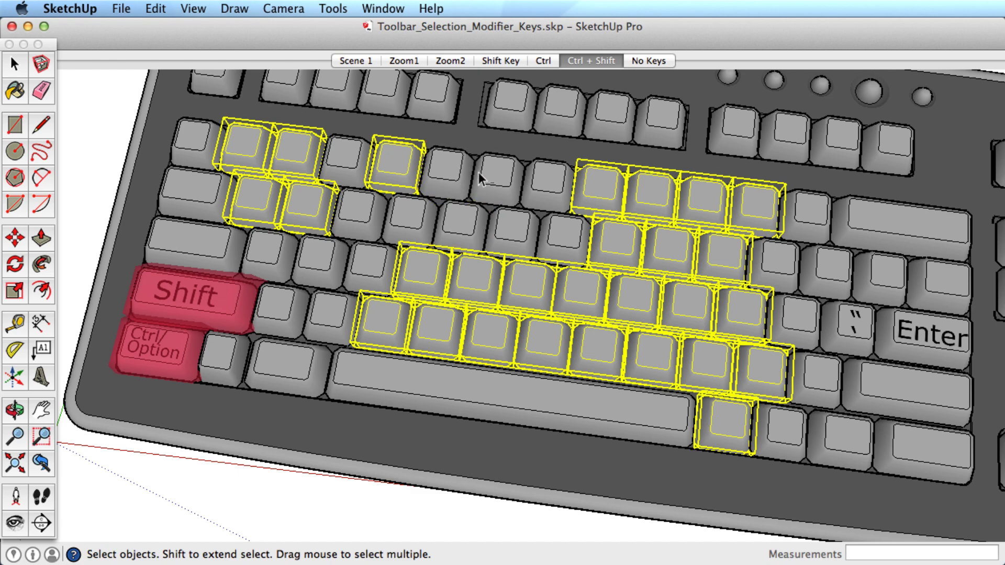
{"action": "left_click", "coordinate": [306, 204], "text": "alt+shift"}
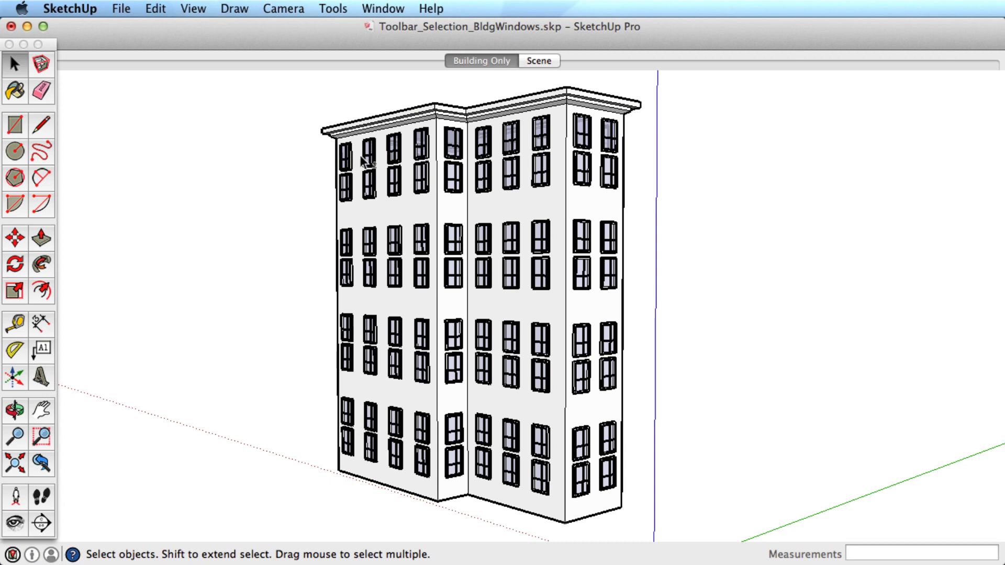
- Select every window in the topmost row across the visible facades of the building, adding them one at a time
{"action": "left_click", "coordinate": [346, 157], "text": "shift"}
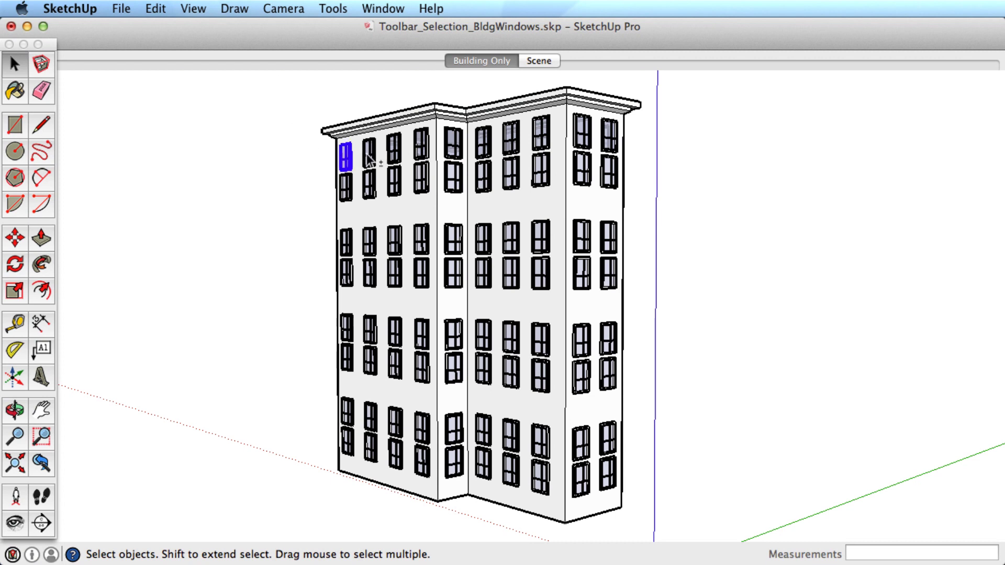
{"action": "left_click", "coordinate": [398, 152], "text": "shift"}
{"action": "left_click", "coordinate": [423, 149], "text": "shift"}
{"action": "left_click", "coordinate": [455, 149], "text": "shift"}
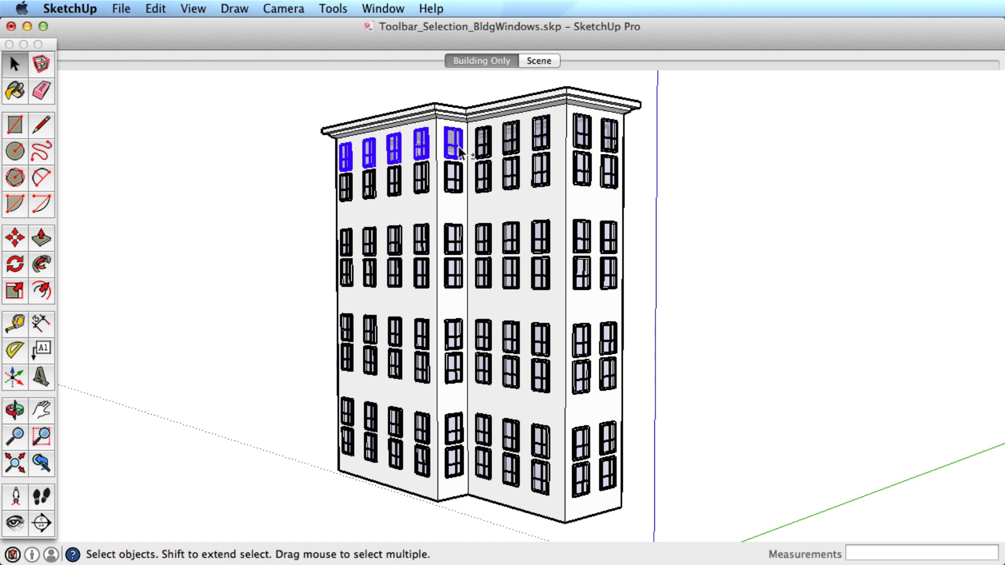
{"action": "left_click", "coordinate": [484, 147], "text": "shift"}
{"action": "left_click", "coordinate": [512, 140], "text": "shift"}
{"action": "left_click", "coordinate": [543, 141], "text": "shift"}
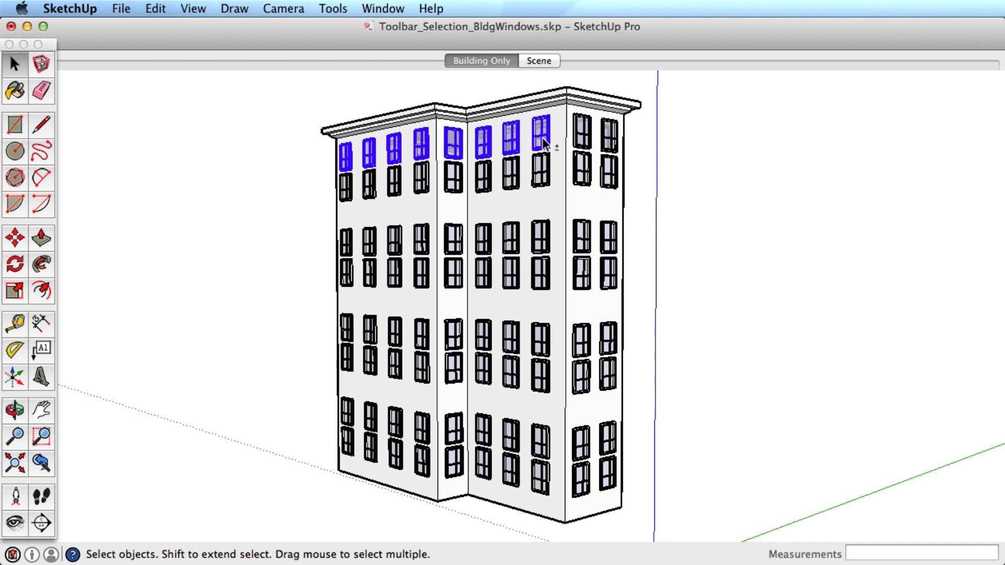
{"action": "left_click", "coordinate": [582, 133], "text": "shift"}
{"action": "left_click", "coordinate": [610, 137], "text": "shift"}
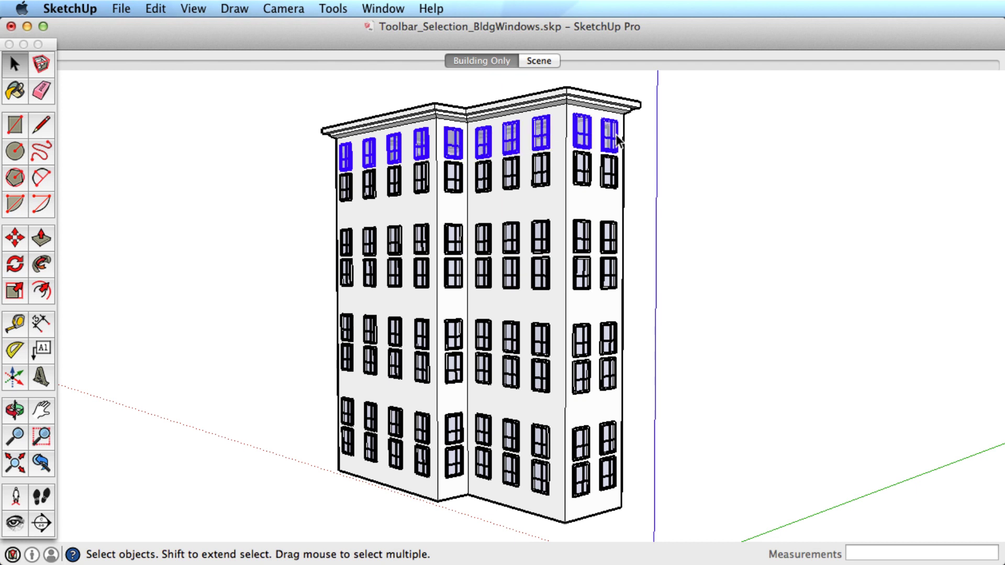
- Orbit to the opposite side of the building and add the remaining topmost-row windows there to the selection individually
{"action": "key", "text": "o"}
{"action": "left_click_drag", "start_coordinate": [717, 166], "coordinate": [430, 197]}
{"action": "key", "text": "space"}
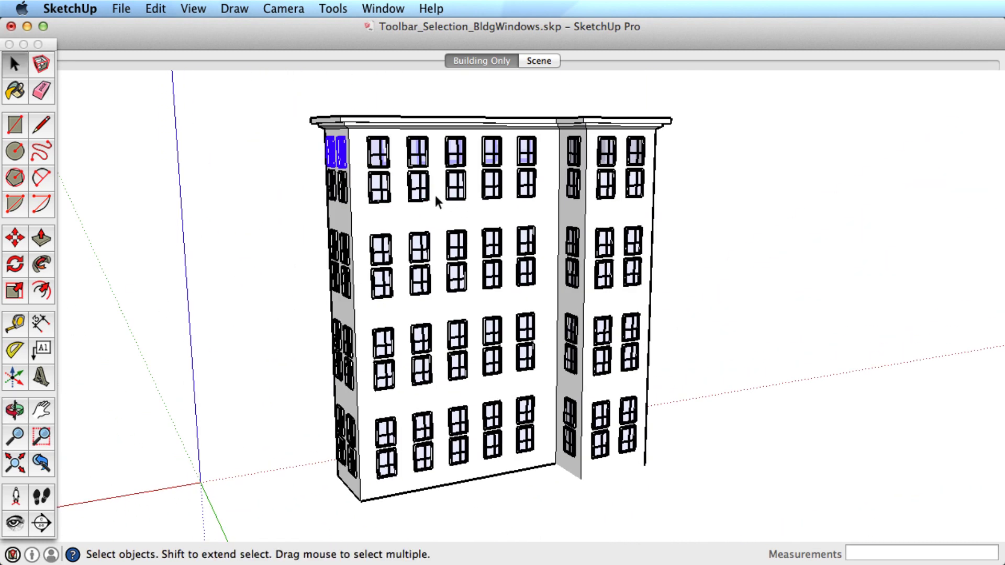
{"action": "left_click", "coordinate": [379, 153], "text": "shift"}
{"action": "left_click", "coordinate": [418, 153], "text": "shift"}
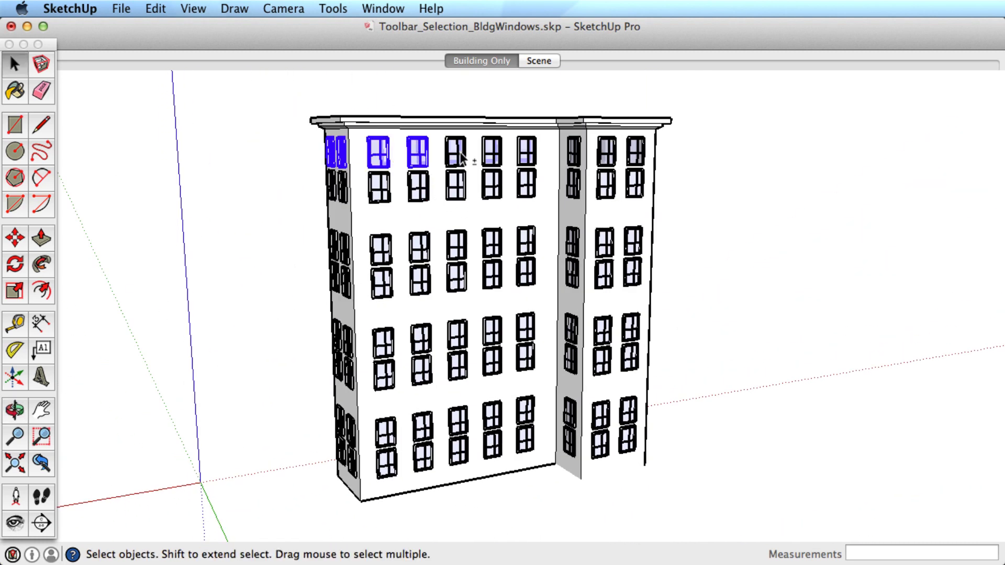
{"action": "left_click", "coordinate": [455, 153], "text": "shift"}
{"action": "left_click", "coordinate": [492, 153], "text": "shift"}
{"action": "left_click", "coordinate": [526, 153], "text": "shift"}
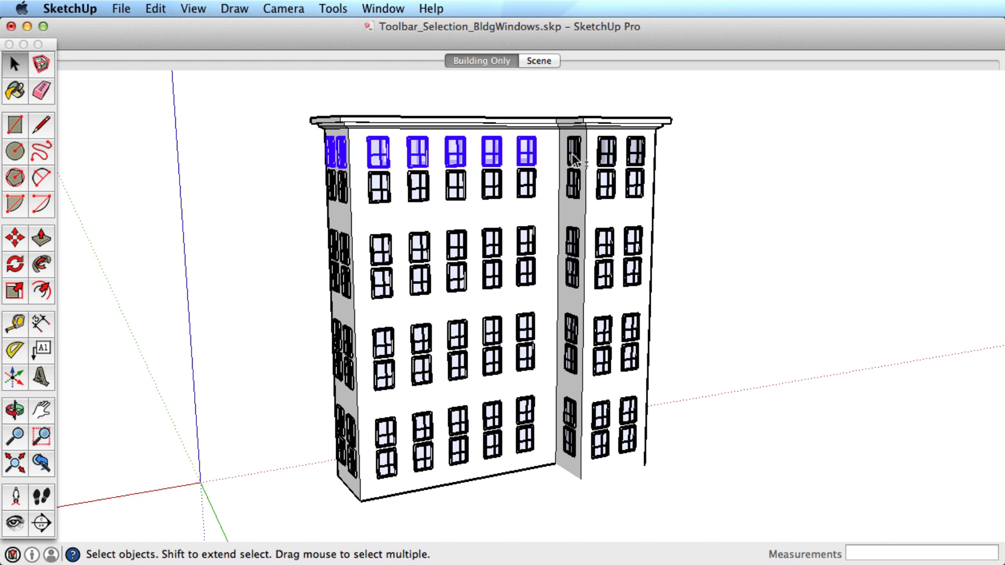
{"action": "left_click", "coordinate": [574, 153], "text": "shift"}
{"action": "left_click", "coordinate": [606, 152], "text": "shift"}
{"action": "left_click", "coordinate": [635, 151], "text": "shift"}
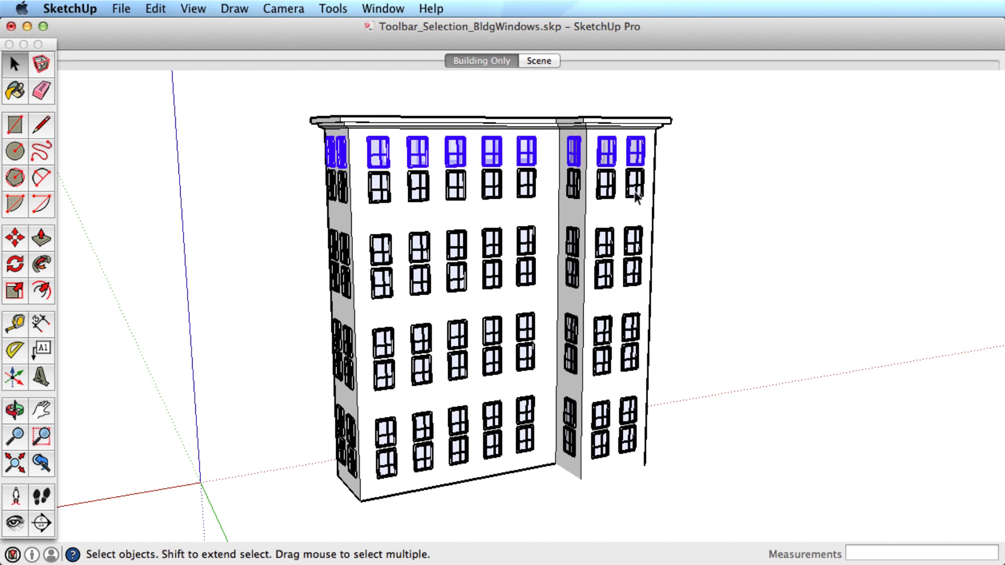
- Clear the selection, restore the Building Only scene, and show the building in parallel projection from the front
{"action": "left_click", "coordinate": [271, 137]}
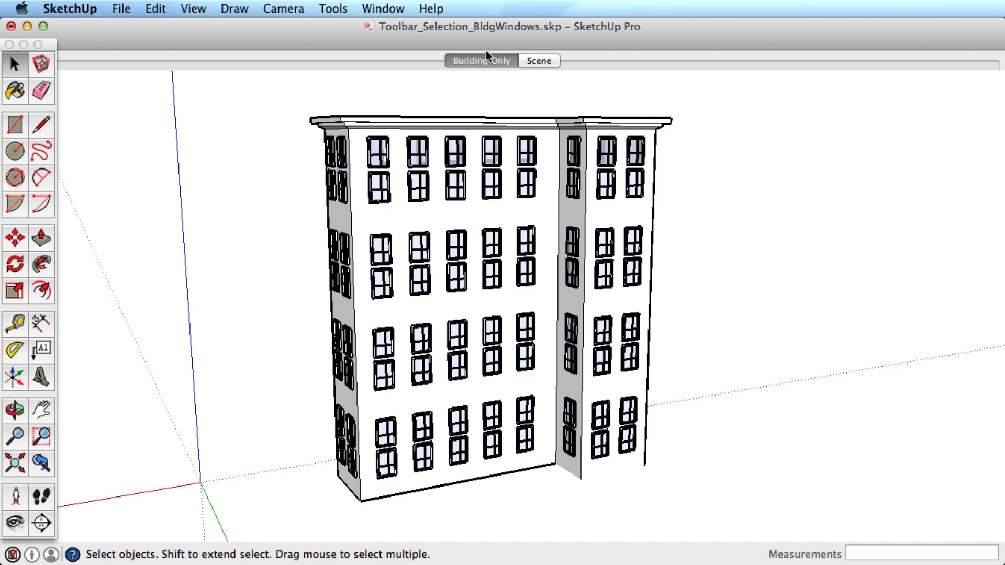
{"action": "left_click", "coordinate": [477, 61]}
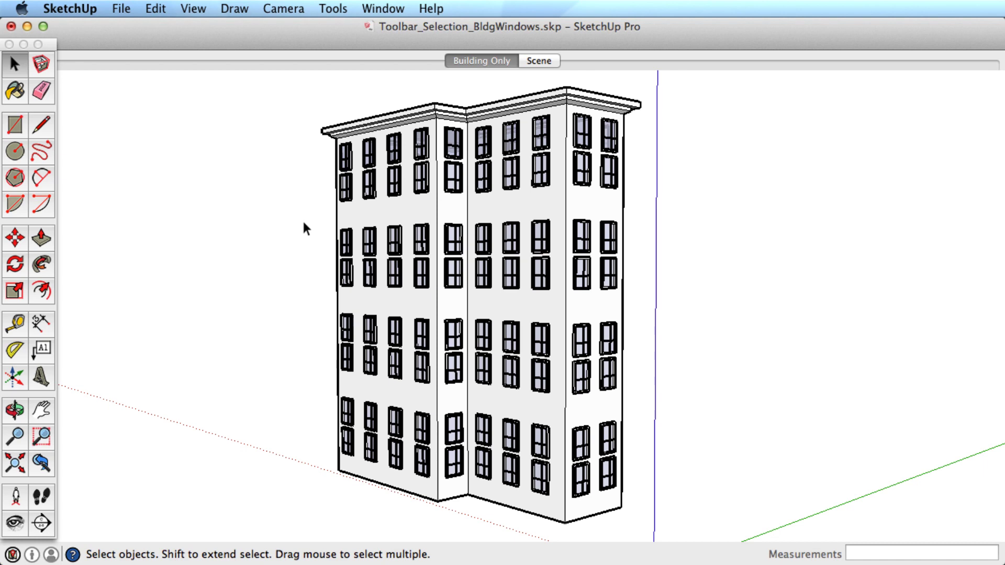
{"action": "left_click", "coordinate": [294, 4]}
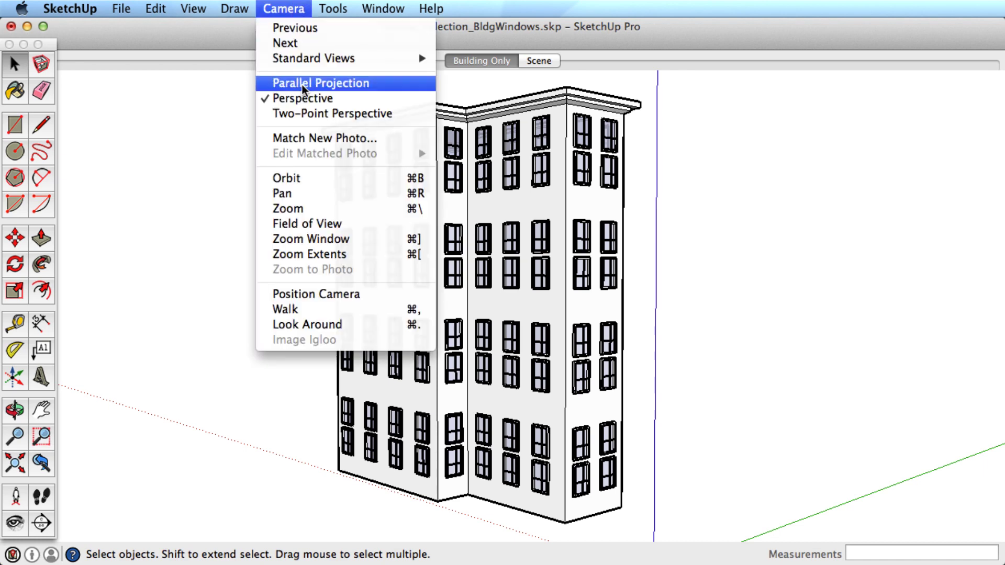
{"action": "left_click", "coordinate": [306, 111]}
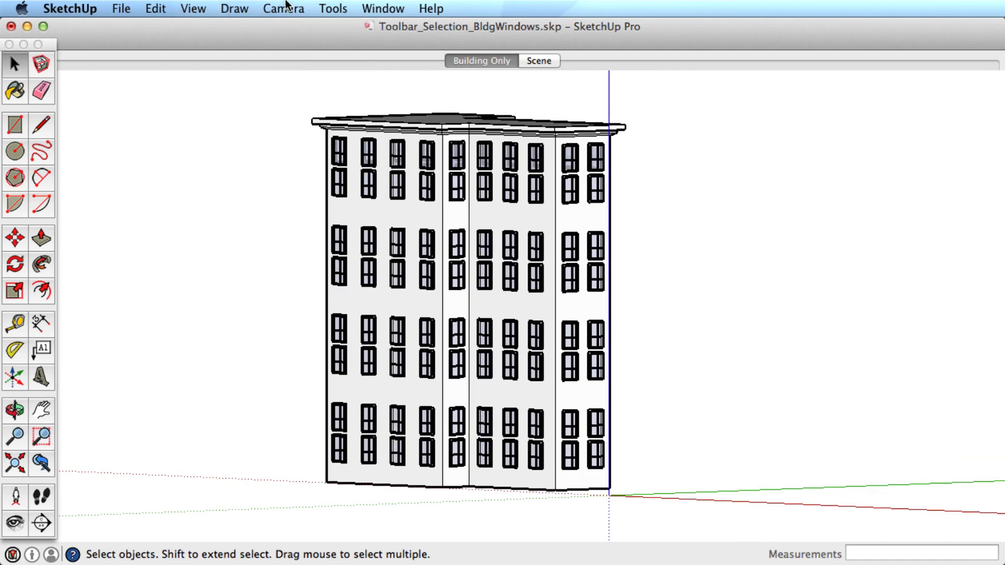
{"action": "left_click", "coordinate": [287, 7]}
{"action": "mouse_move", "coordinate": [287, 60]}
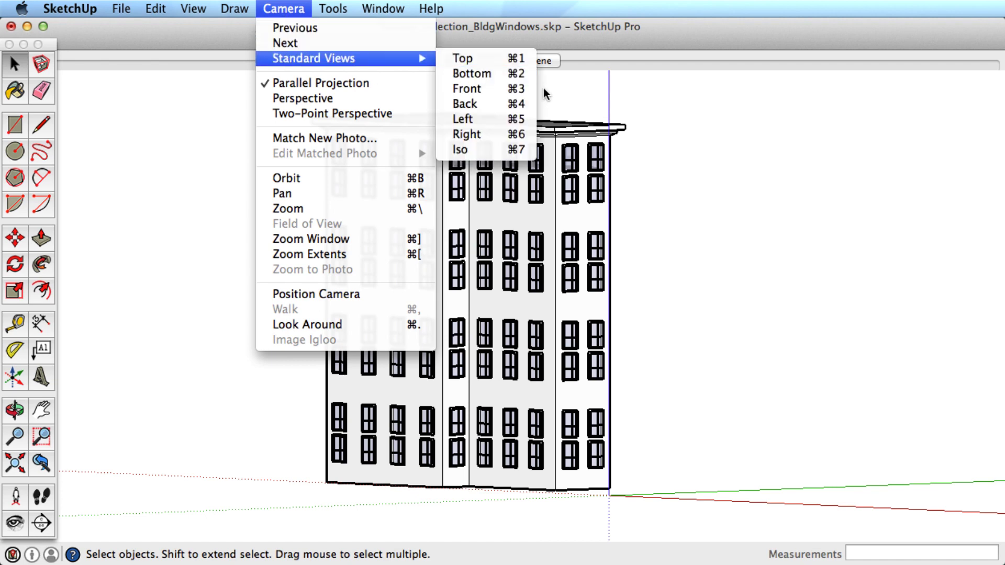
{"action": "left_click", "coordinate": [516, 89]}
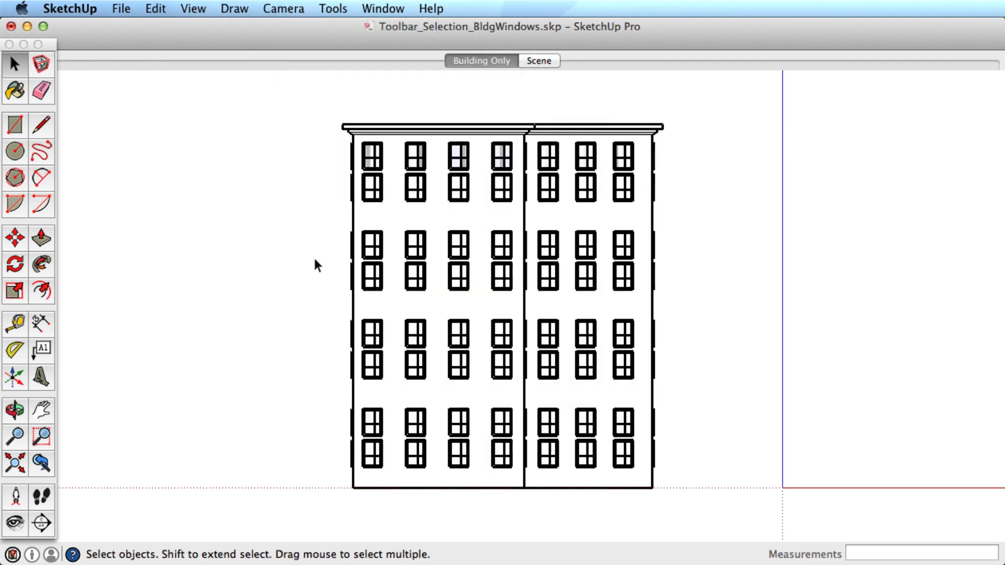
- Window-select the upper row of windows on each of the four floors, adding floor by floor to the selection
{"action": "scroll", "coordinate": [453, 178], "scroll_direction": "up", "scroll_amount": 3}
{"action": "scroll", "coordinate": [453, 178], "scroll_direction": "up", "scroll_amount": 2}
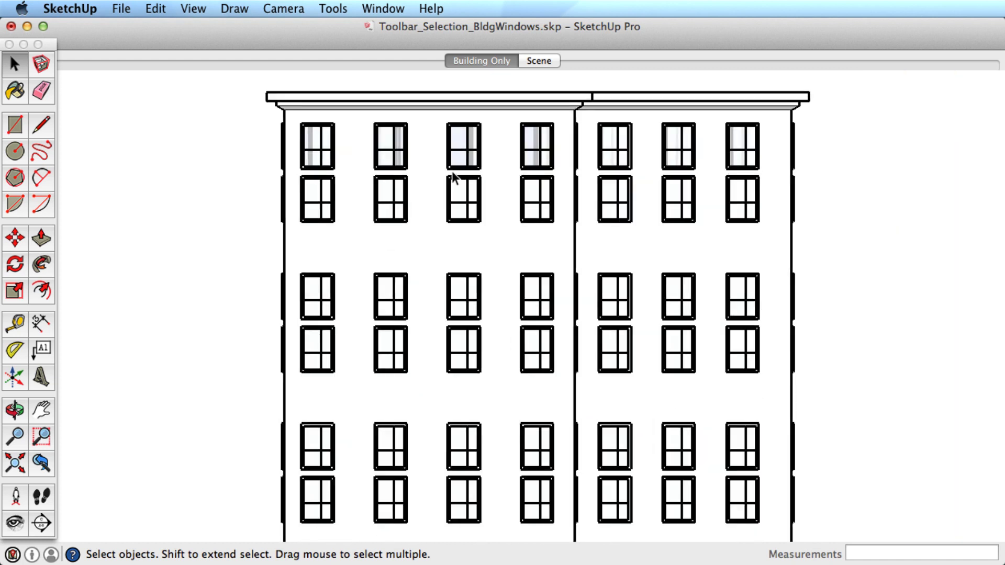
{"action": "left_click_drag", "start_coordinate": [240, 122], "coordinate": [833, 196]}
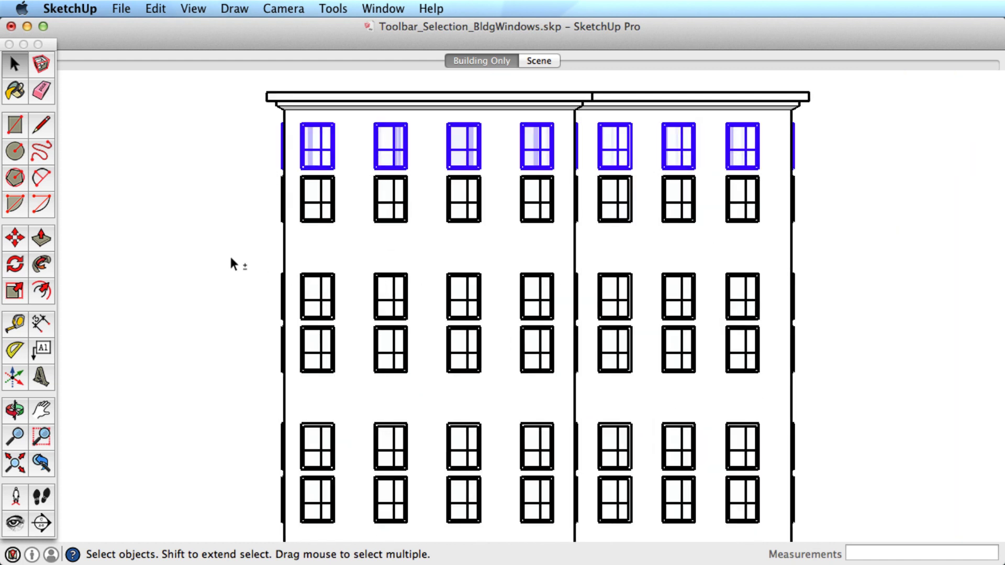
{"action": "left_click_drag", "start_coordinate": [231, 254], "coordinate": [864, 346], "text": "shift"}
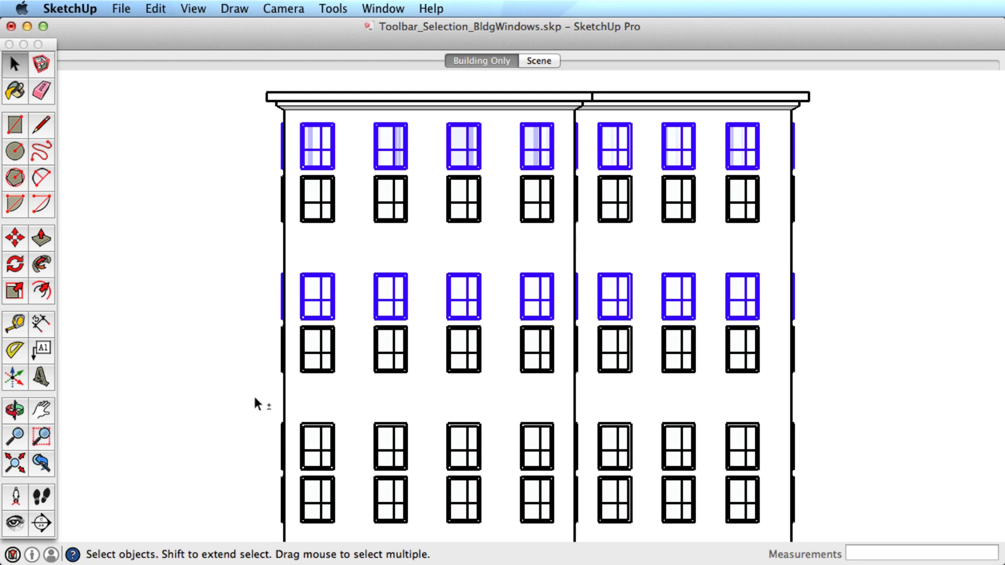
{"action": "left_click_drag", "start_coordinate": [264, 401], "coordinate": [815, 481], "text": "shift"}
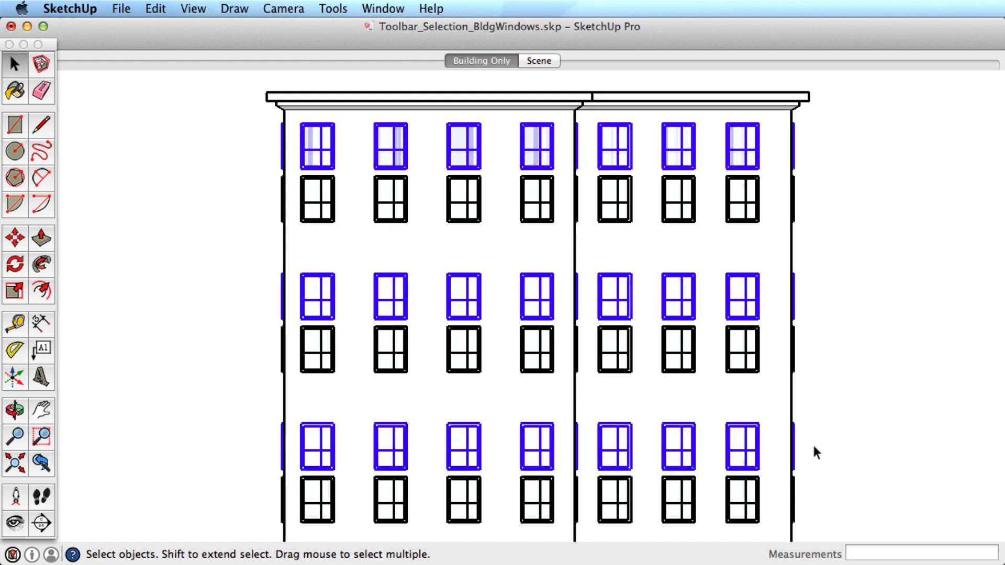
{"action": "key", "text": "h"}
{"action": "left_click_drag", "start_coordinate": [693, 469], "coordinate": [677, 253]}
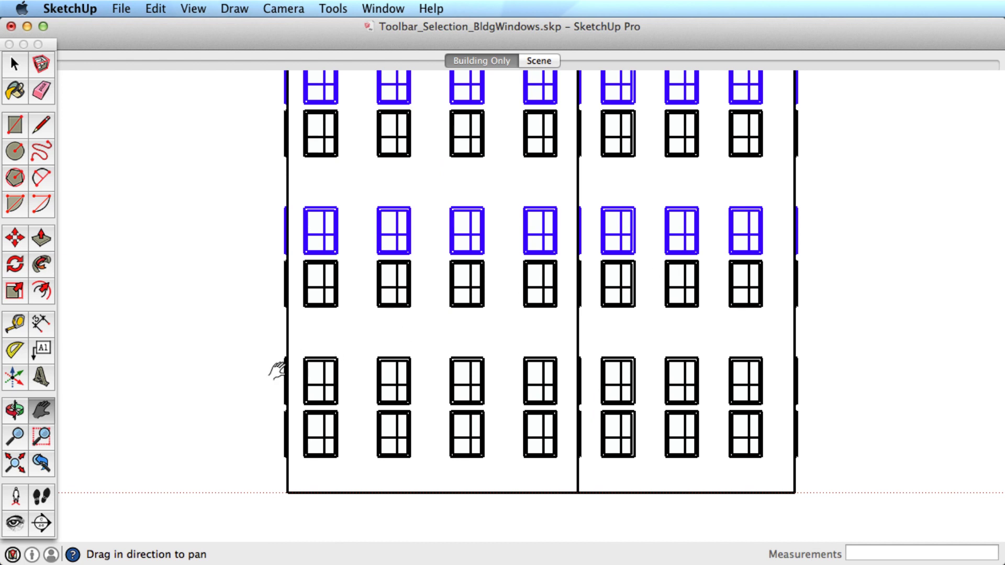
{"action": "left_click_drag", "start_coordinate": [247, 346], "coordinate": [872, 433], "text": "shift"}
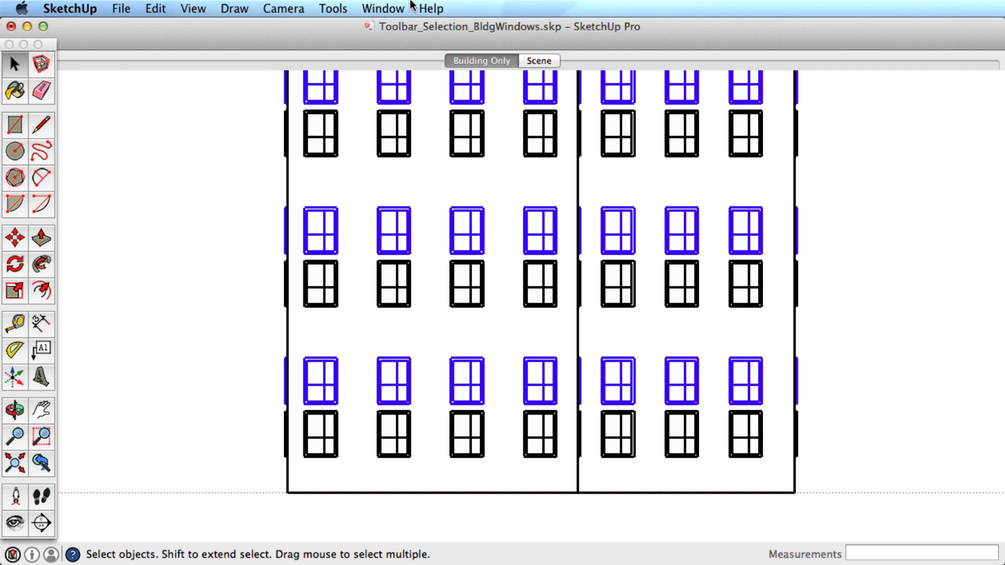
- Return the camera to perspective and orbit around the building to check the selected windows on its other faces
{"action": "left_click", "coordinate": [283, 8]}
{"action": "left_click", "coordinate": [287, 99]}
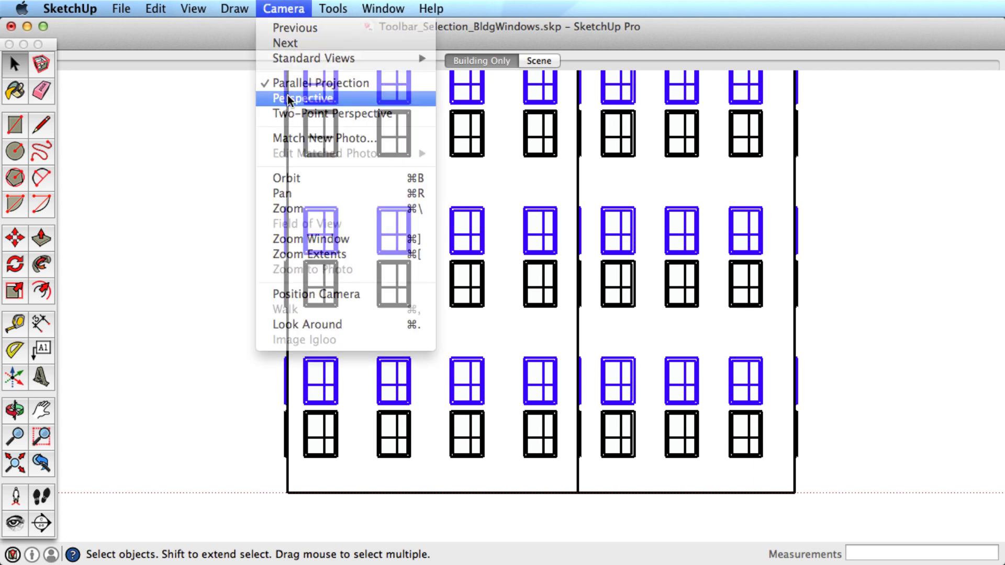
{"action": "middle_click_drag", "start_coordinate": [484, 226], "coordinate": [448, 328], "text": "shift"}
{"action": "left_click_drag", "start_coordinate": [611, 284], "coordinate": [349, 338]}
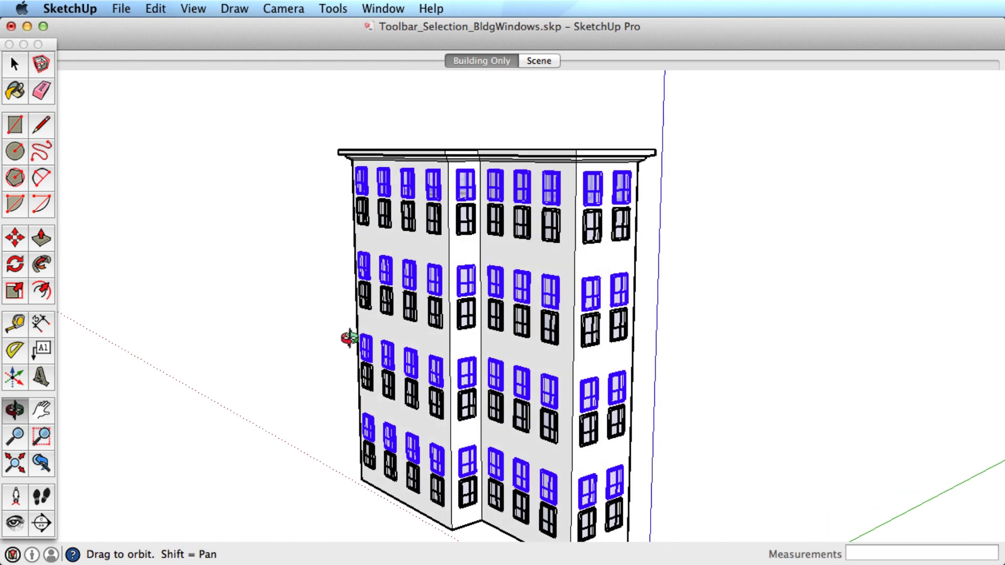
- Show the scene named Scene with nothing selected, in parallel projection from the front
{"action": "left_click", "coordinate": [549, 63]}
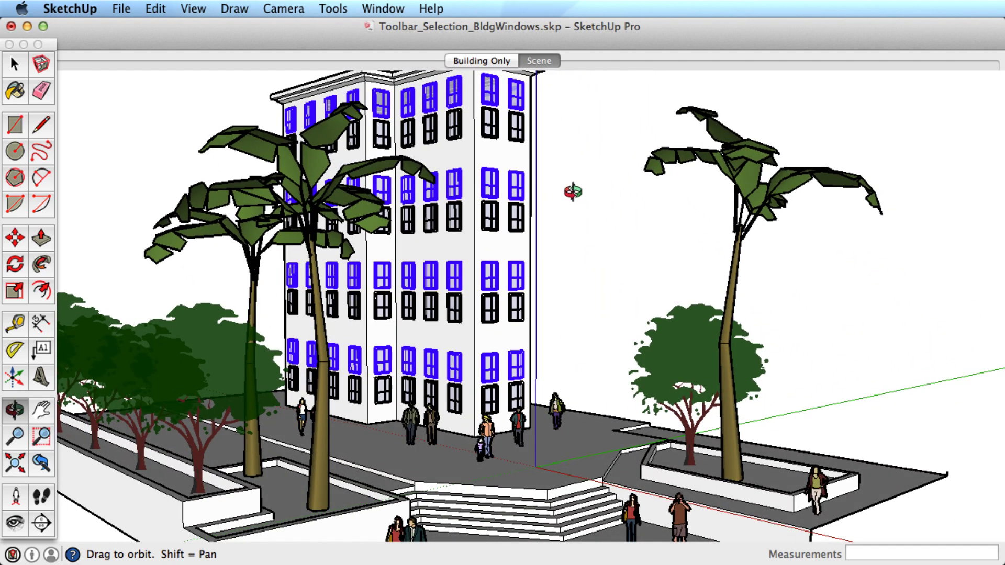
{"action": "key", "text": "space"}
{"action": "left_click", "coordinate": [572, 197]}
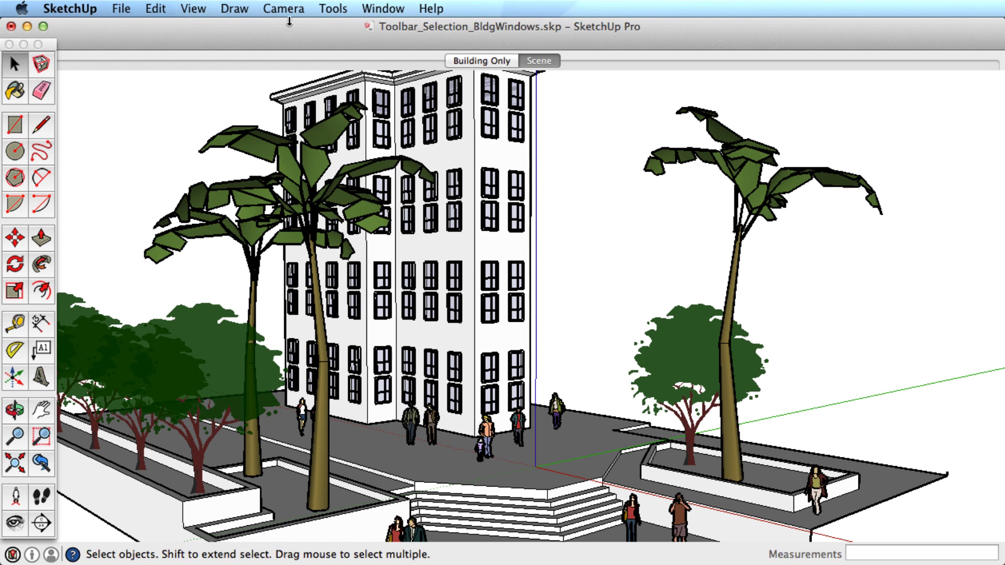
{"action": "left_click", "coordinate": [273, 7]}
{"action": "left_click", "coordinate": [273, 98]}
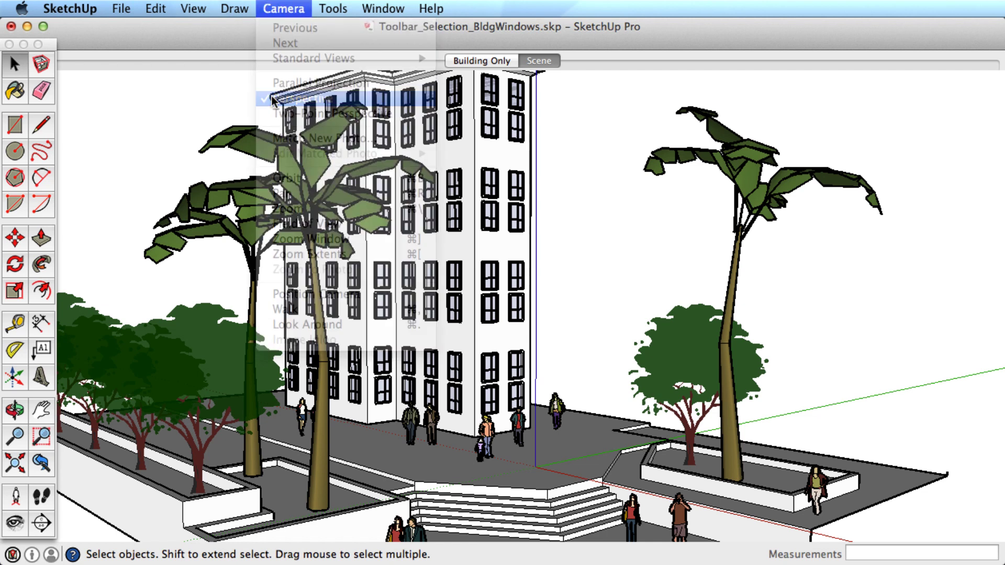
{"action": "left_click", "coordinate": [283, 8]}
{"action": "mouse_move", "coordinate": [338, 66]}
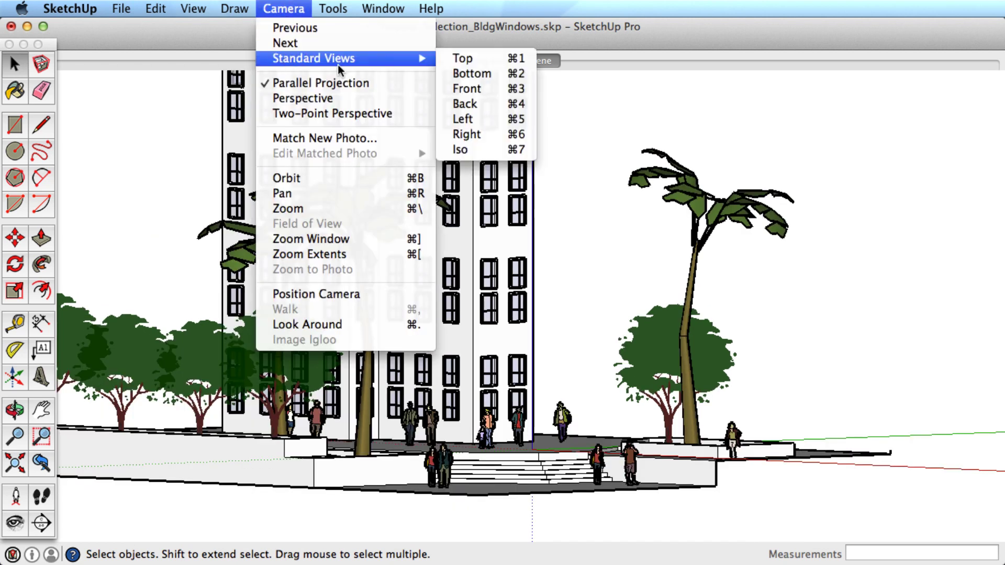
{"action": "left_click", "coordinate": [451, 89]}
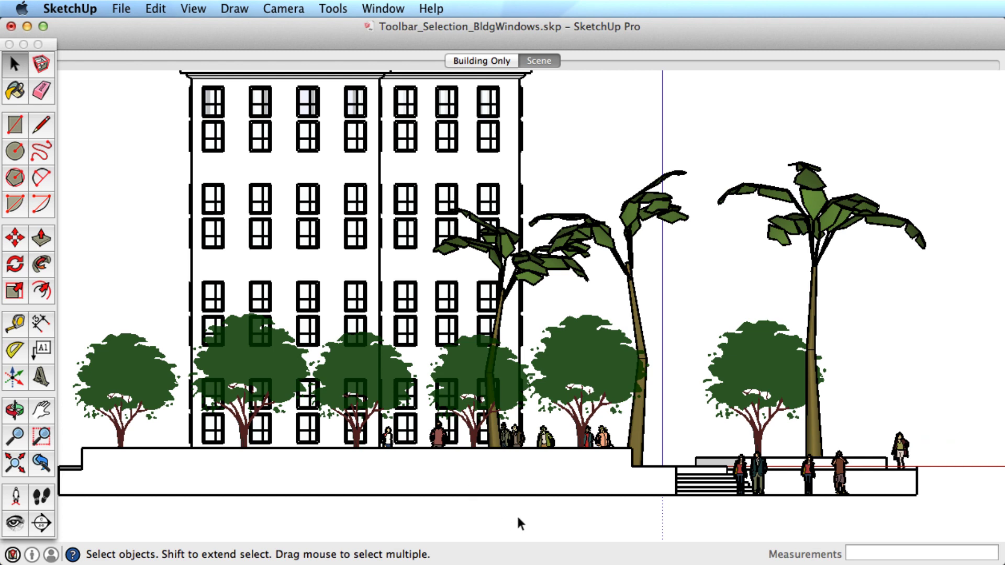
- Crossing-select the building with its surroundings and toggle the five broadleaf trees, the palms and the people out of the selection
{"action": "left_click_drag", "start_coordinate": [563, 516], "coordinate": [158, 79]}
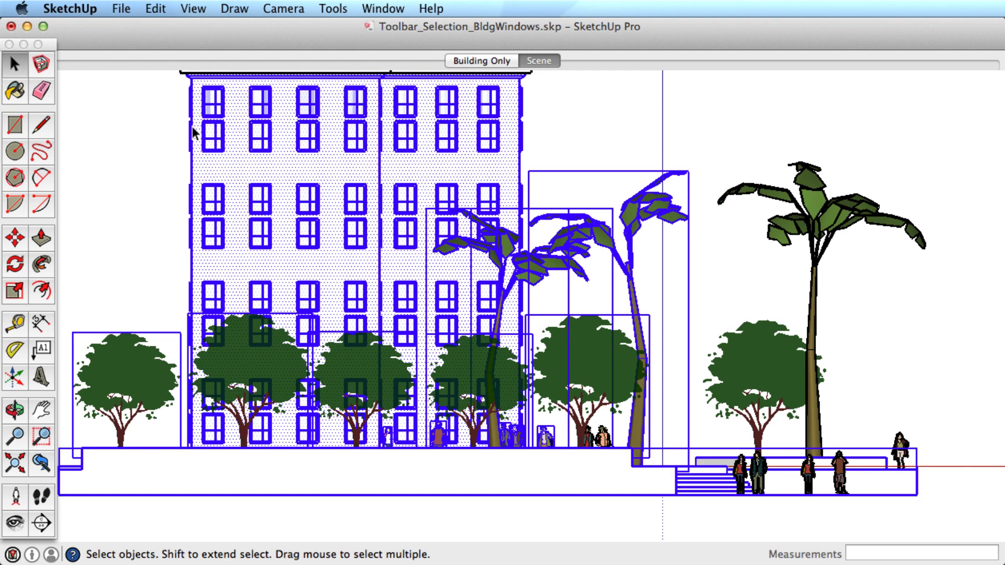
{"action": "left_click", "coordinate": [144, 399], "text": "shift"}
{"action": "left_click", "coordinate": [244, 376], "text": "shift"}
{"action": "left_click", "coordinate": [333, 378], "text": "shift"}
{"action": "left_click", "coordinate": [461, 387], "text": "shift"}
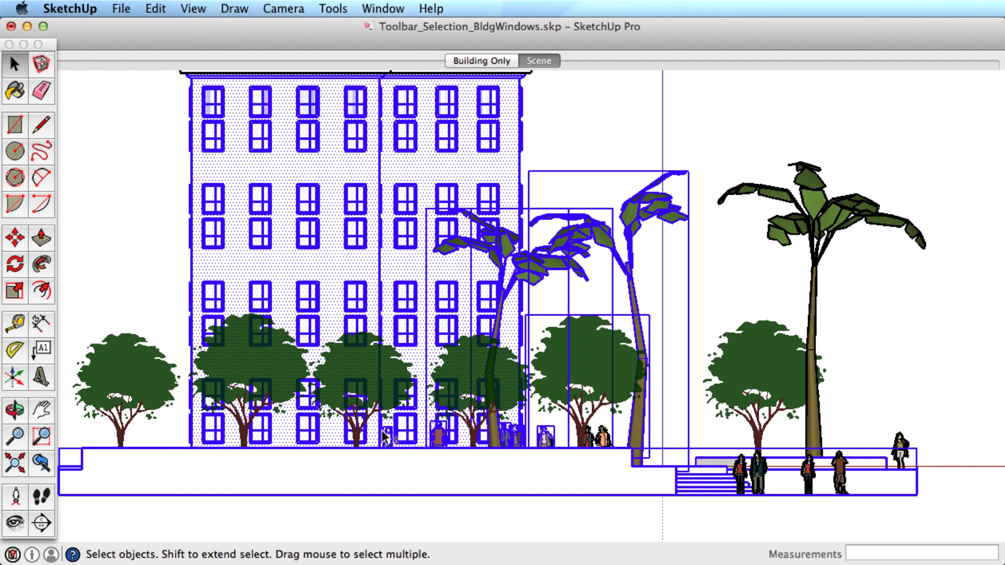
{"action": "left_click", "coordinate": [545, 382], "text": "shift"}
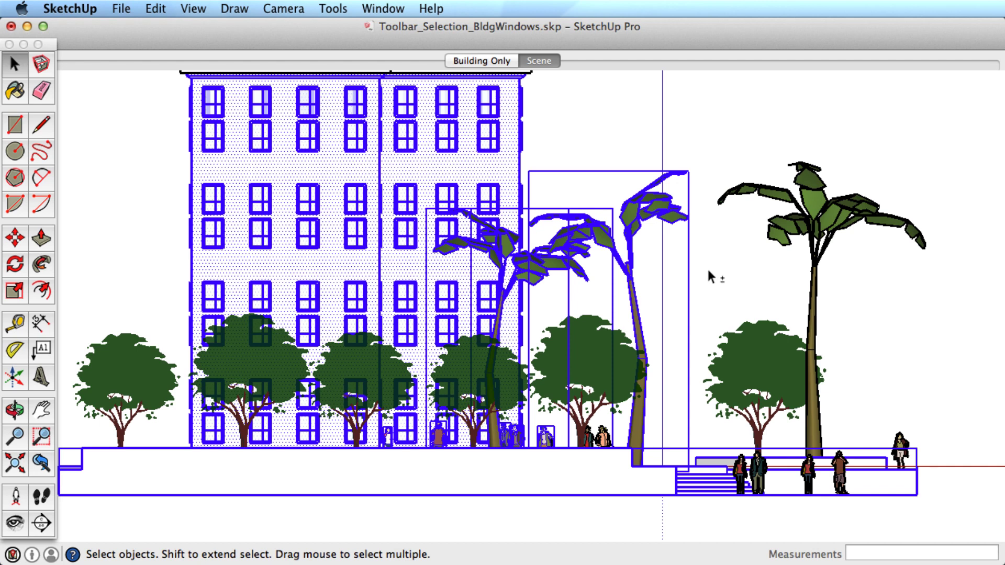
{"action": "left_click_drag", "start_coordinate": [707, 269], "coordinate": [547, 166], "text": "shift"}
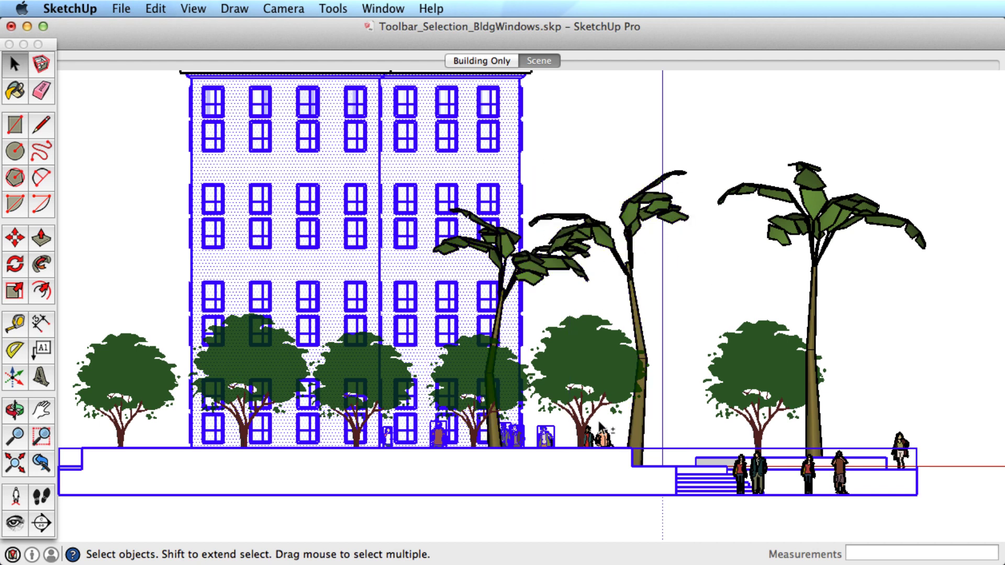
{"action": "left_click_drag", "start_coordinate": [557, 445], "coordinate": [506, 445], "text": "shift"}
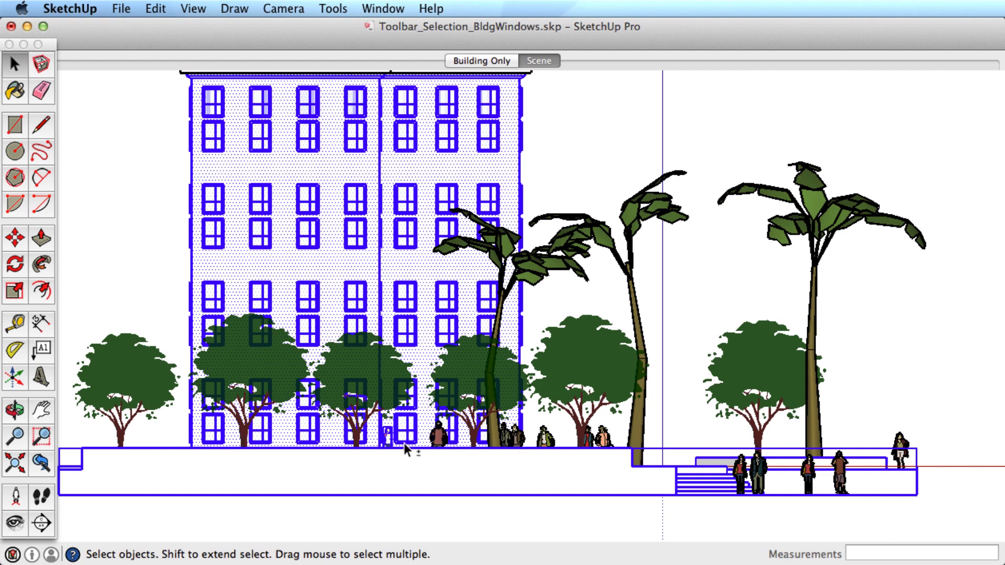
- Switch to the left standard view and toggle the plaza base with its steps out of the selection
{"action": "left_click", "coordinate": [235, 9]}
{"action": "mouse_move", "coordinate": [288, 59]}
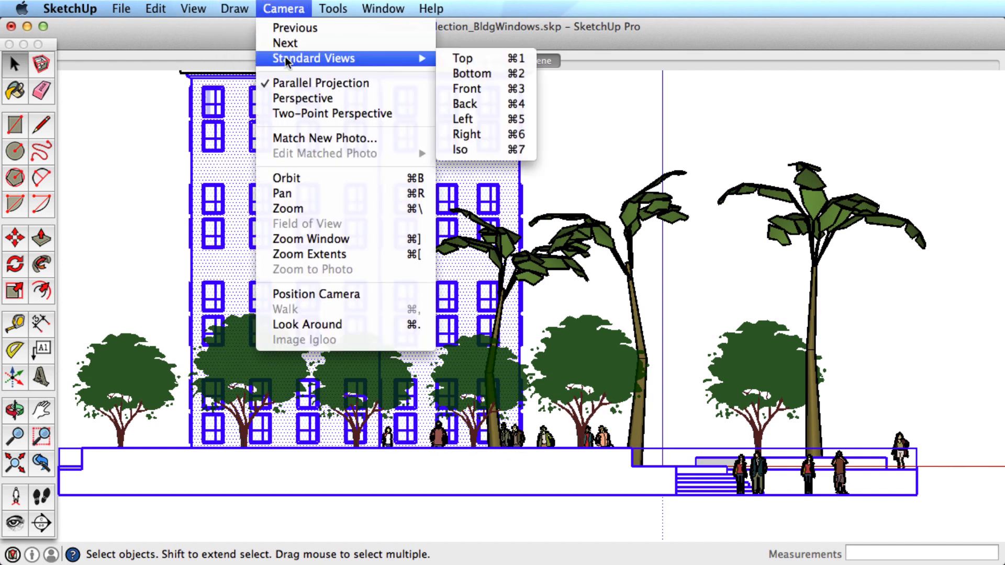
{"action": "left_click", "coordinate": [471, 118]}
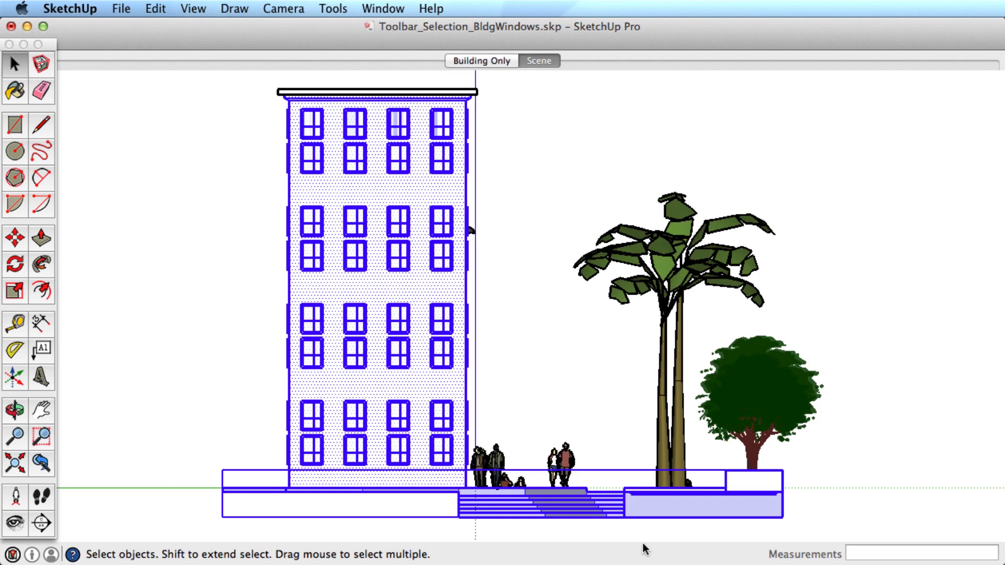
{"action": "left_click", "coordinate": [543, 505], "text": "shift"}
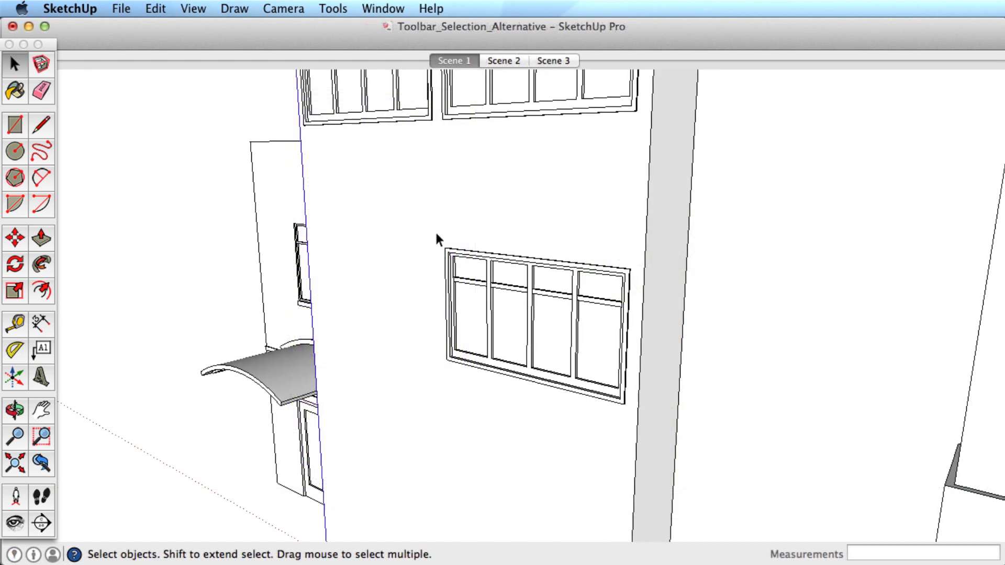
- Window-select the four-pane window on the near wall and set the face style to X-ray to reveal anything selected behind it
{"action": "left_click_drag", "start_coordinate": [435, 231], "coordinate": [636, 409]}
{"action": "left_click", "coordinate": [193, 8]}
{"action": "mouse_move", "coordinate": [203, 196]}
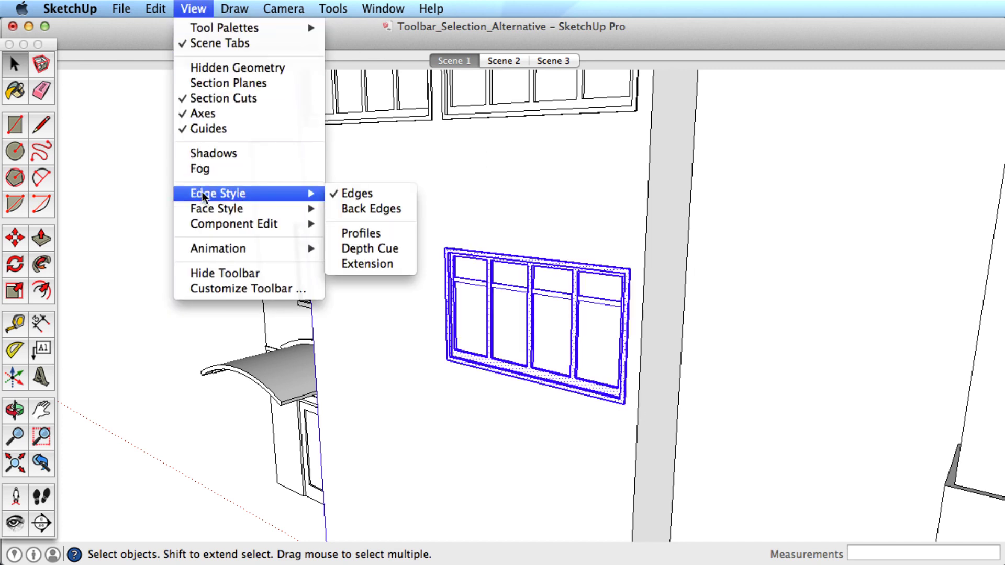
{"action": "mouse_move", "coordinate": [275, 210]}
{"action": "left_click", "coordinate": [360, 208]}
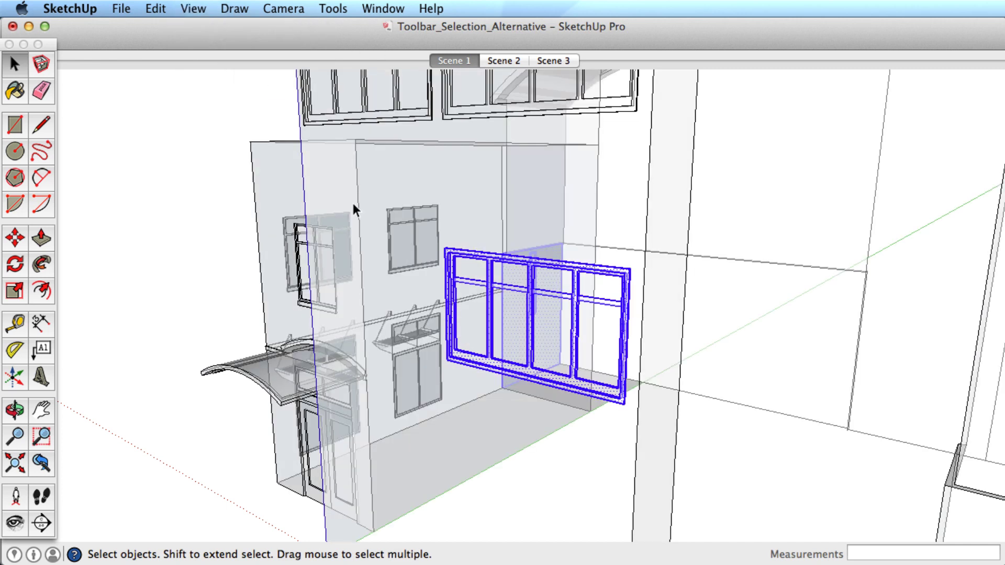
- Toggle the far end wall face and its narrow window out of the selection, keeping only the four-pane window selected
{"action": "middle_click_drag", "start_coordinate": [352, 208], "coordinate": [447, 307]}
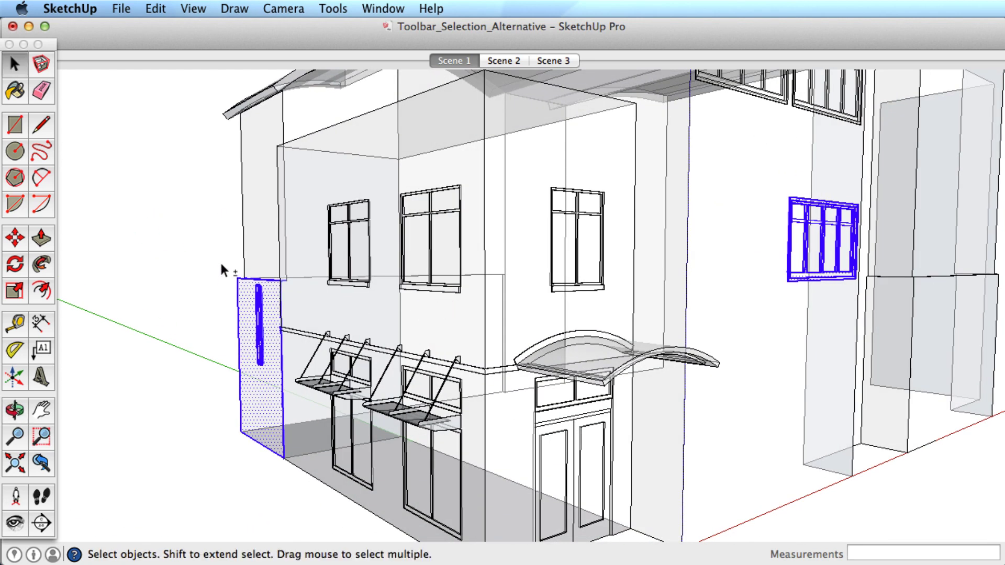
{"action": "left_click_drag", "start_coordinate": [220, 262], "coordinate": [291, 459]}
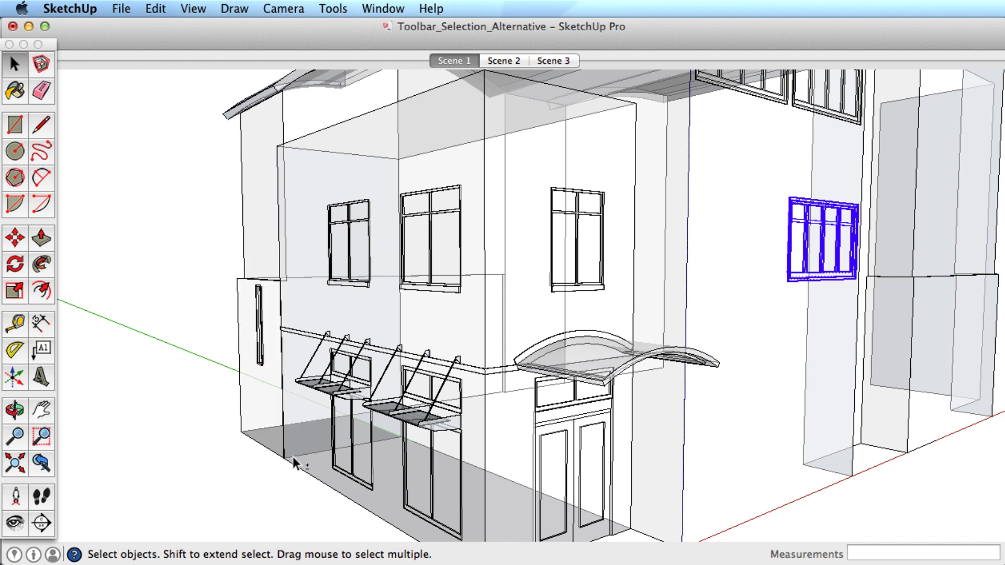
- Clear the selection and show Scene 3
{"action": "left_click", "coordinate": [205, 296]}
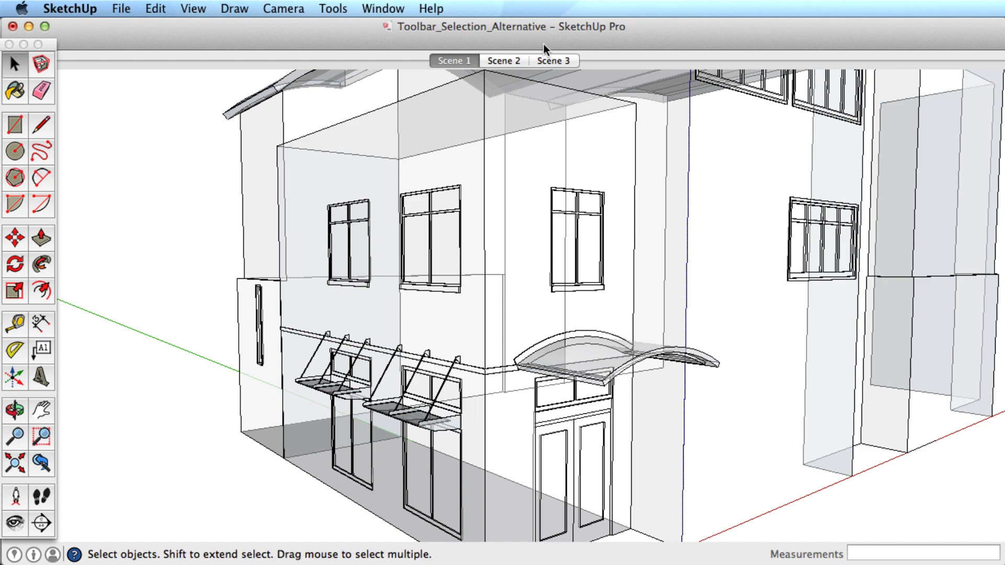
{"action": "left_click", "coordinate": [544, 61]}
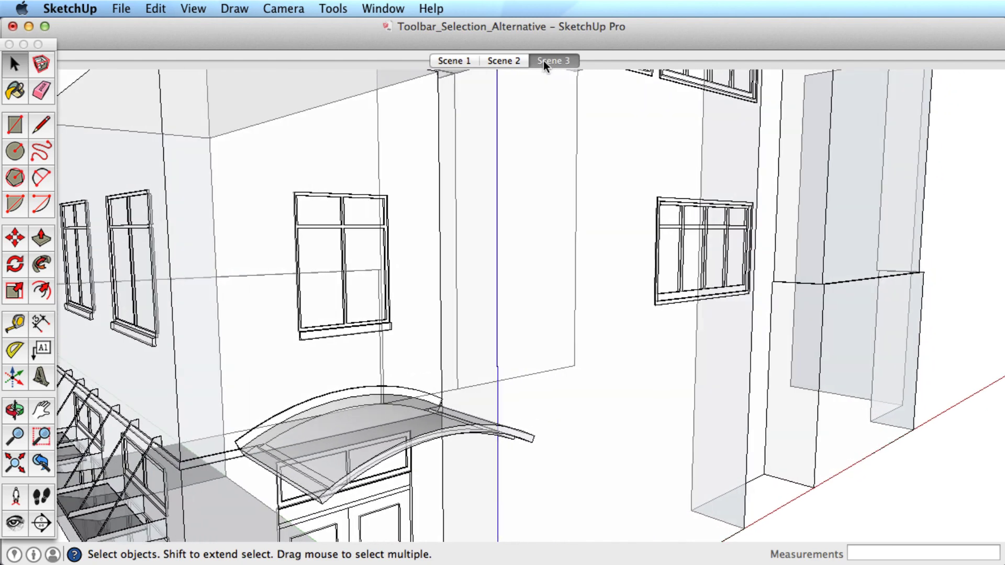